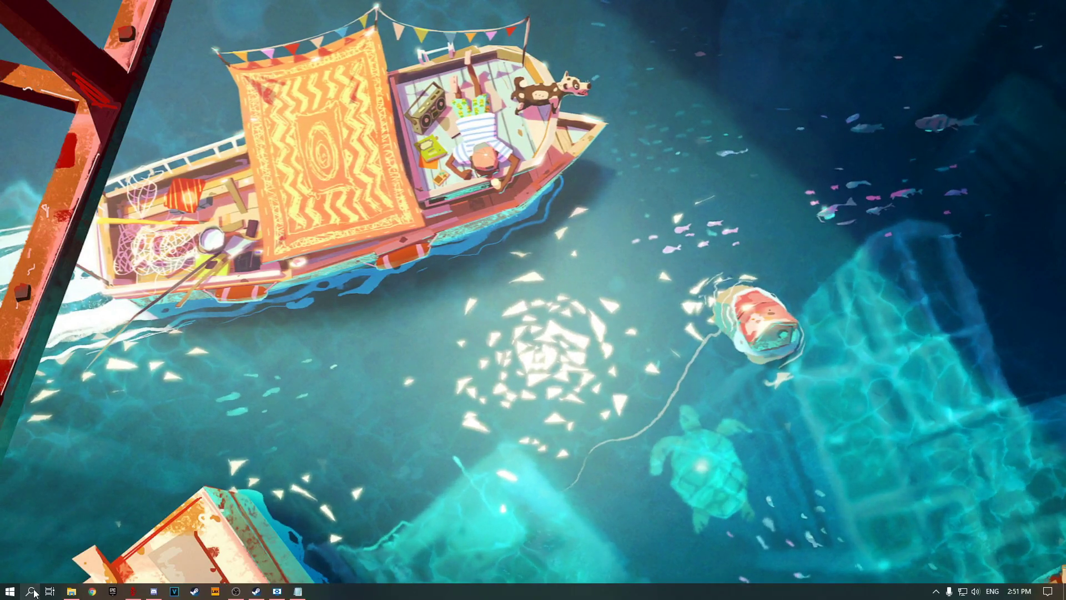
# - Create a restore point for SSD (C:) described with today's date, then close System Properties
pyautogui.click(34, 593)
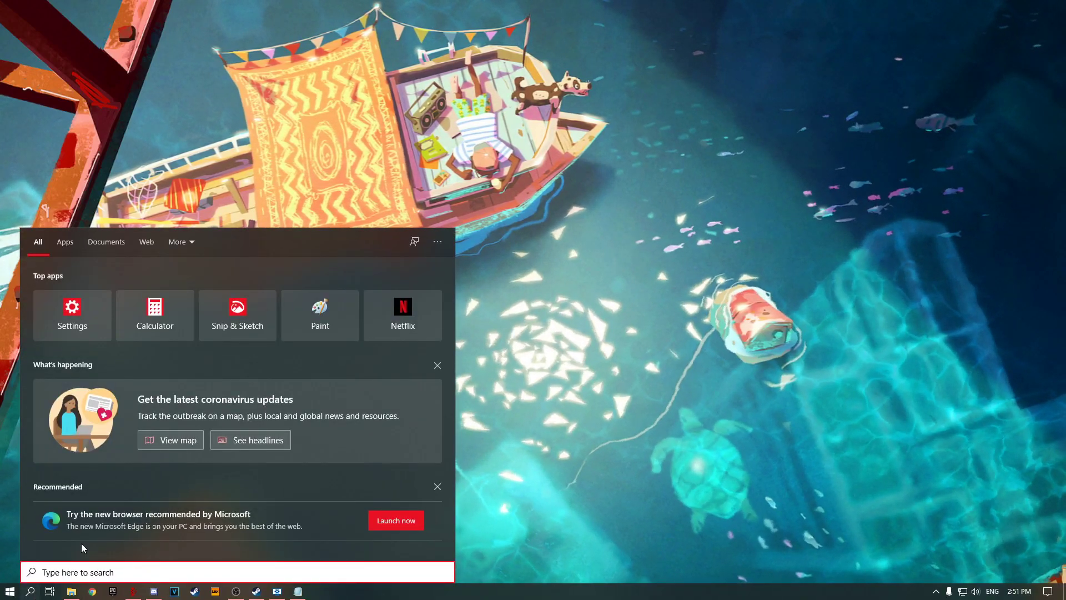
pyautogui.write('restore')
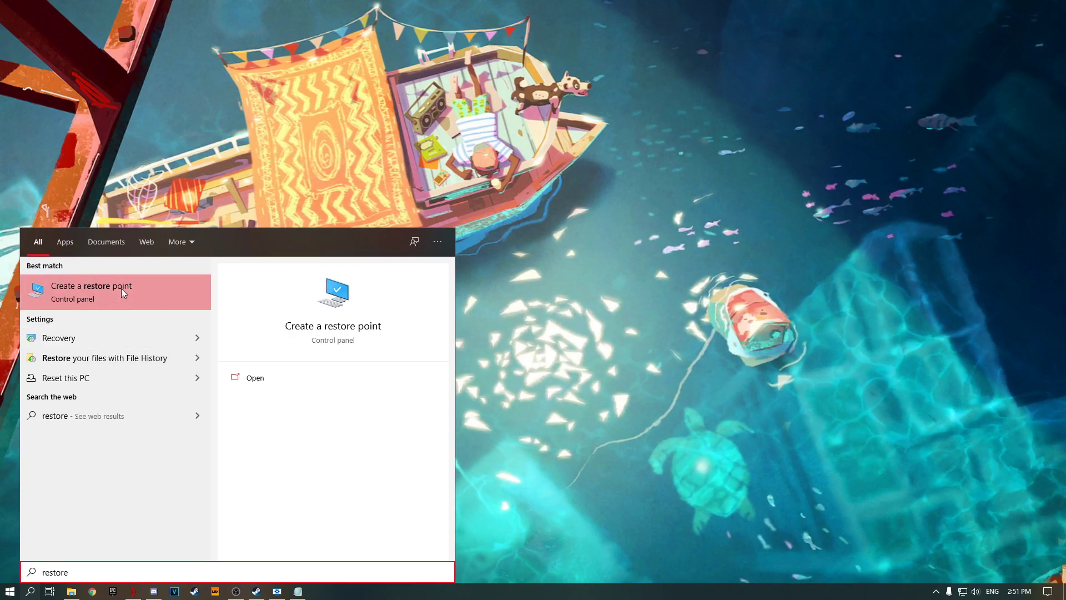
pyautogui.click(124, 286)
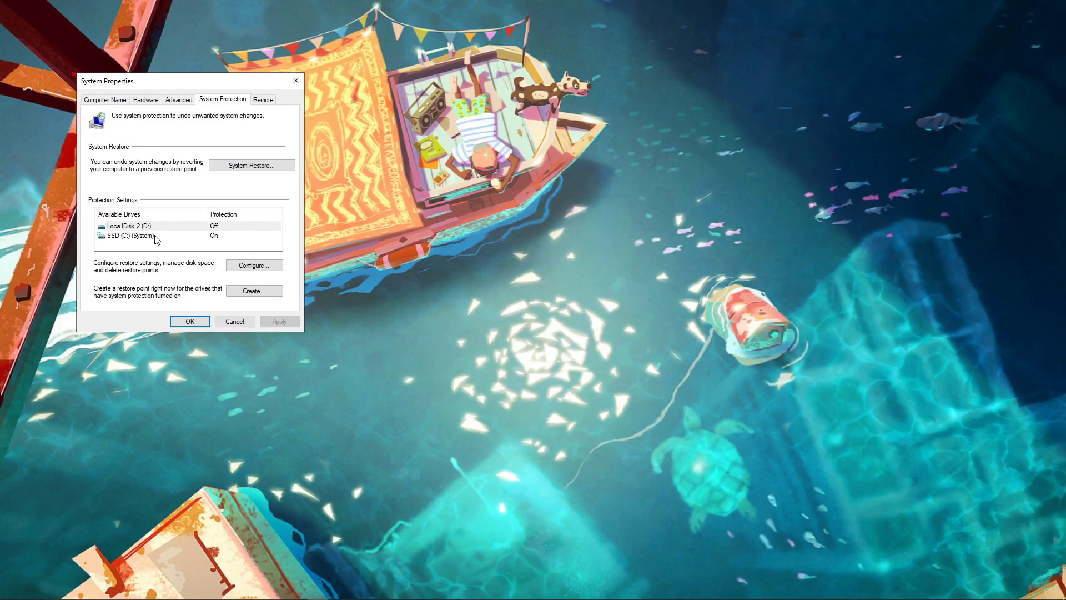
pyautogui.click(158, 238)
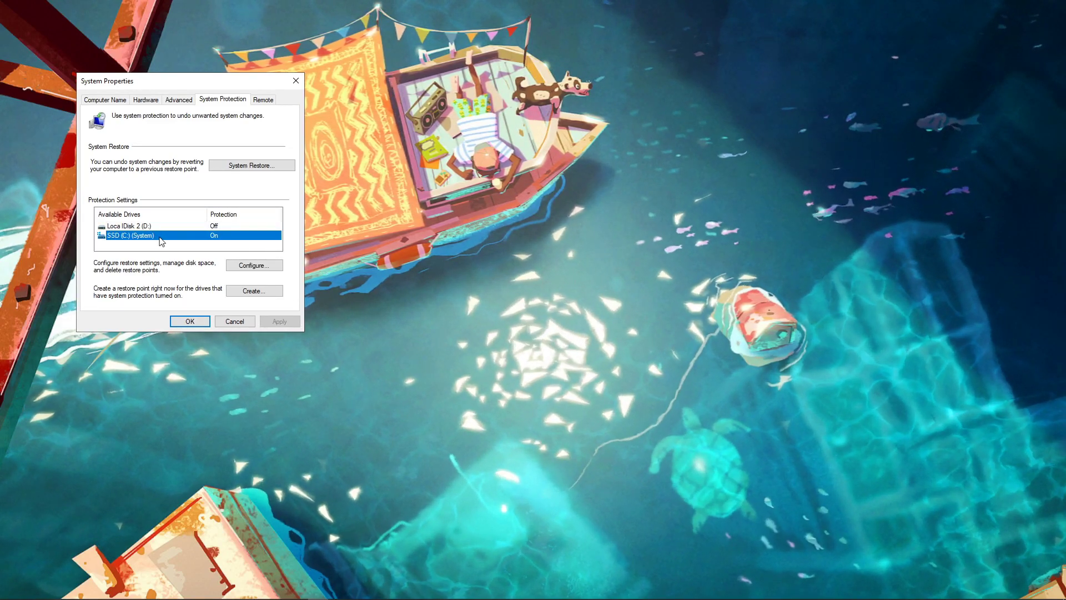
pyautogui.click(239, 292)
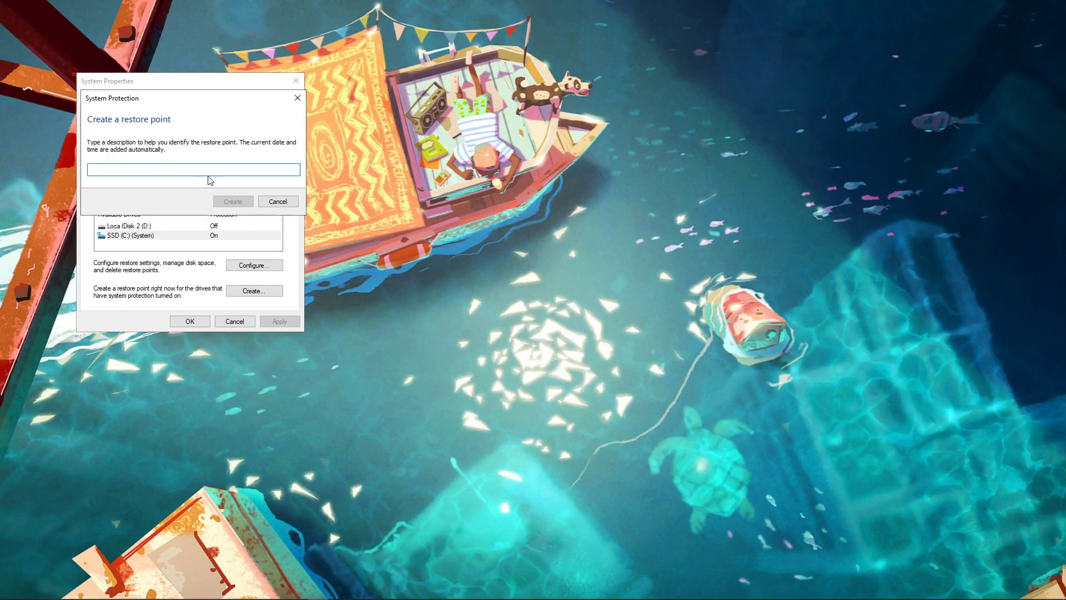
pyautogui.write('23/06/2020')
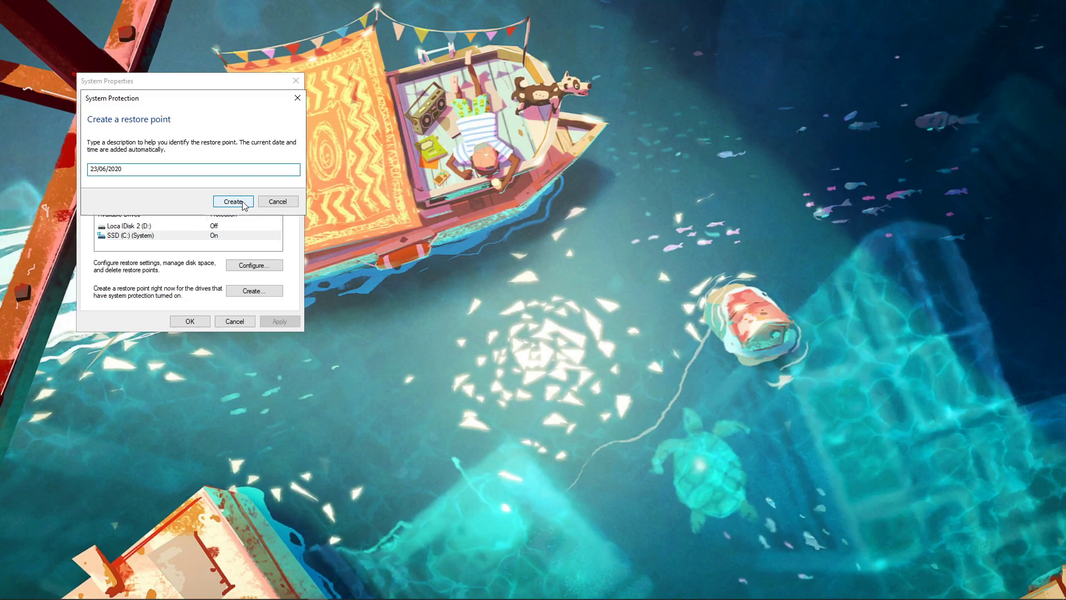
pyautogui.click(246, 202)
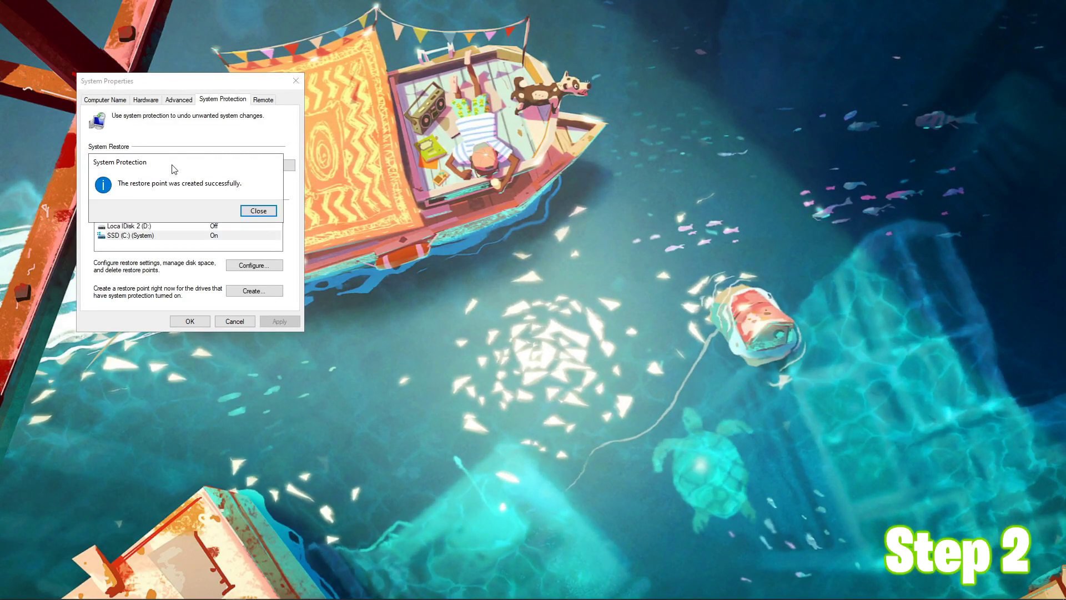
pyautogui.click(256, 211)
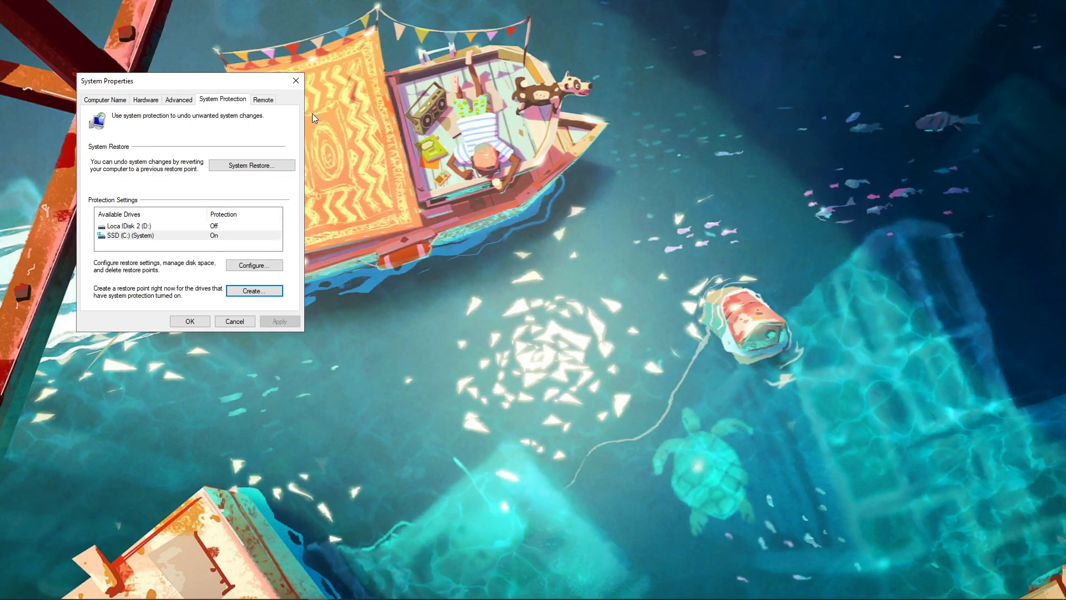
pyautogui.click(296, 81)
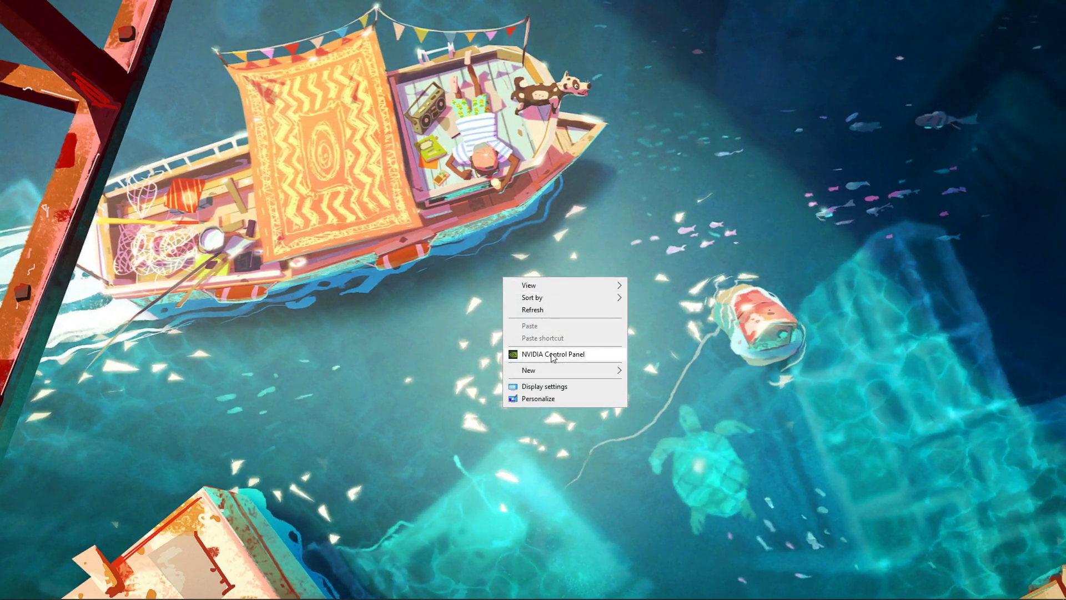
# - Open the NVIDIA Control Panel from the desktop's right-click menu
pyautogui.click(553, 356)
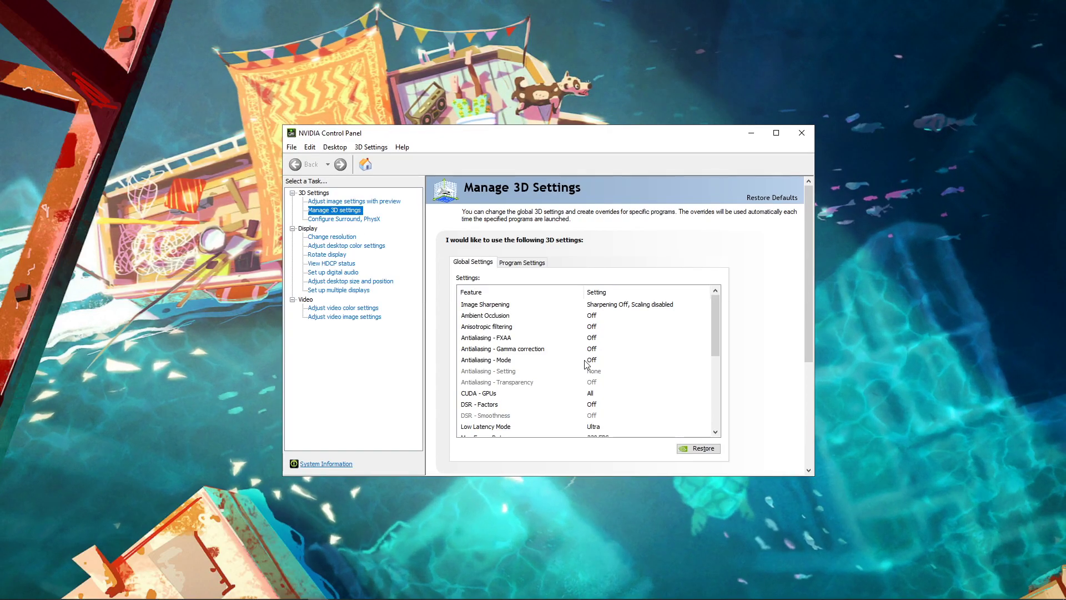
# - Set global Power management mode to Prefer maximum performance and close the NVIDIA Control Panel
pyautogui.scroll(-3, 586, 362)
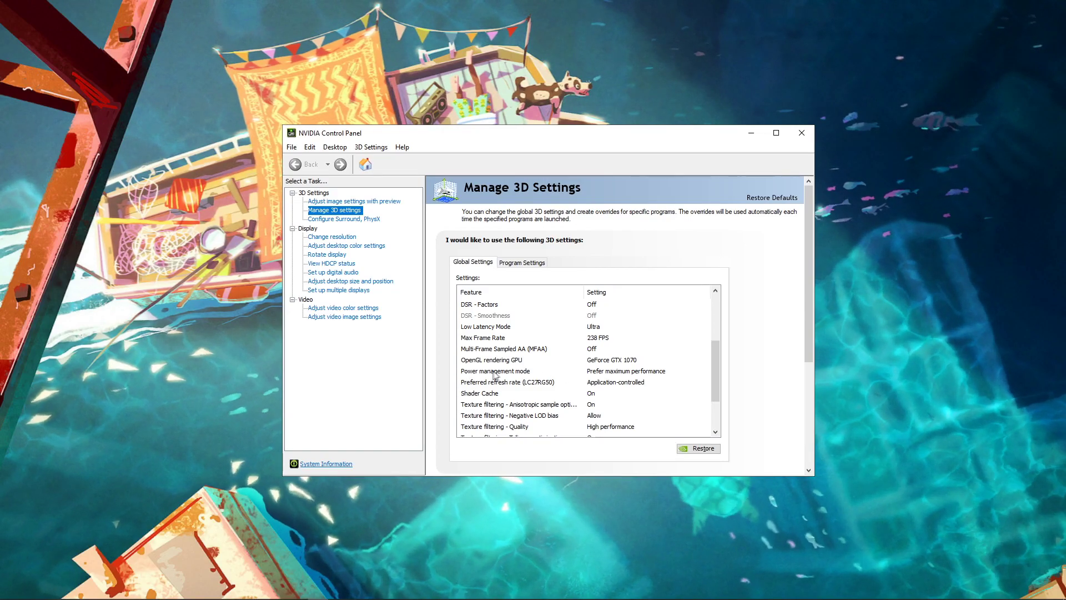
pyautogui.click(600, 373)
pyautogui.click(609, 373)
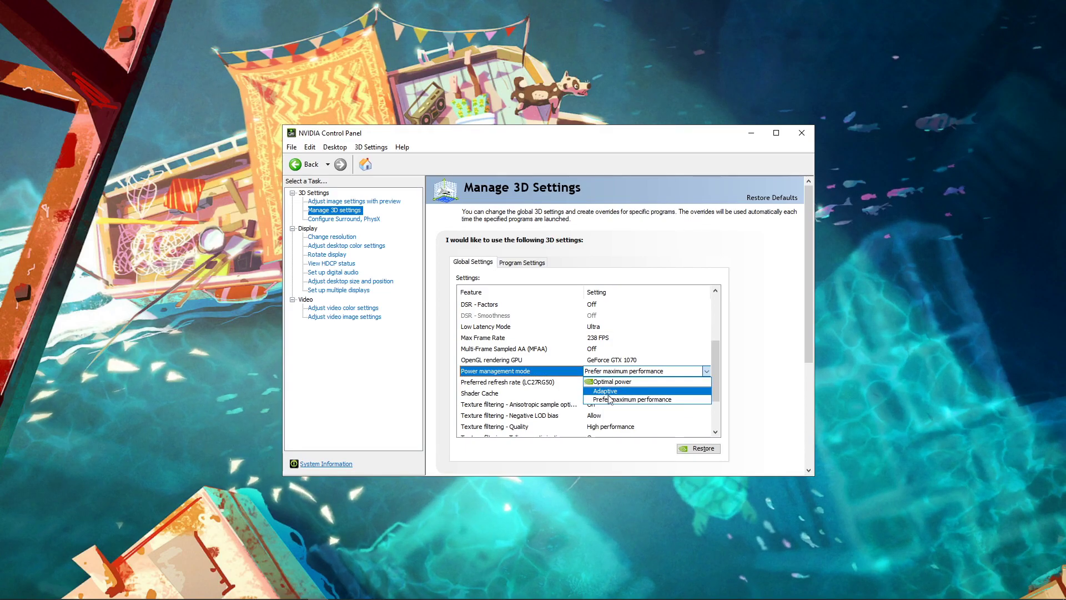
pyautogui.click(662, 400)
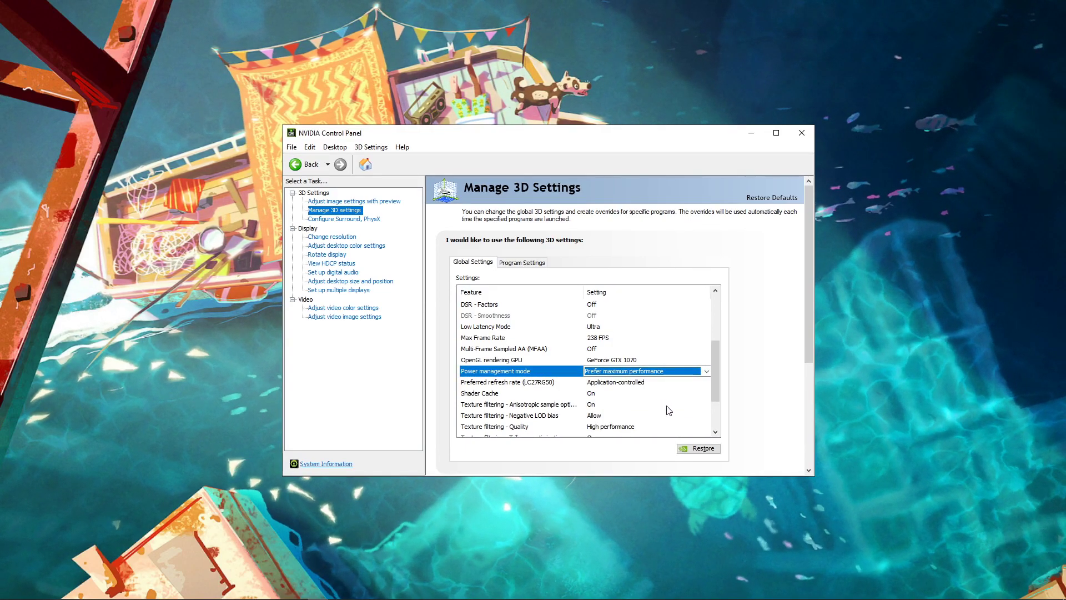
pyautogui.scroll(-1, 771, 447)
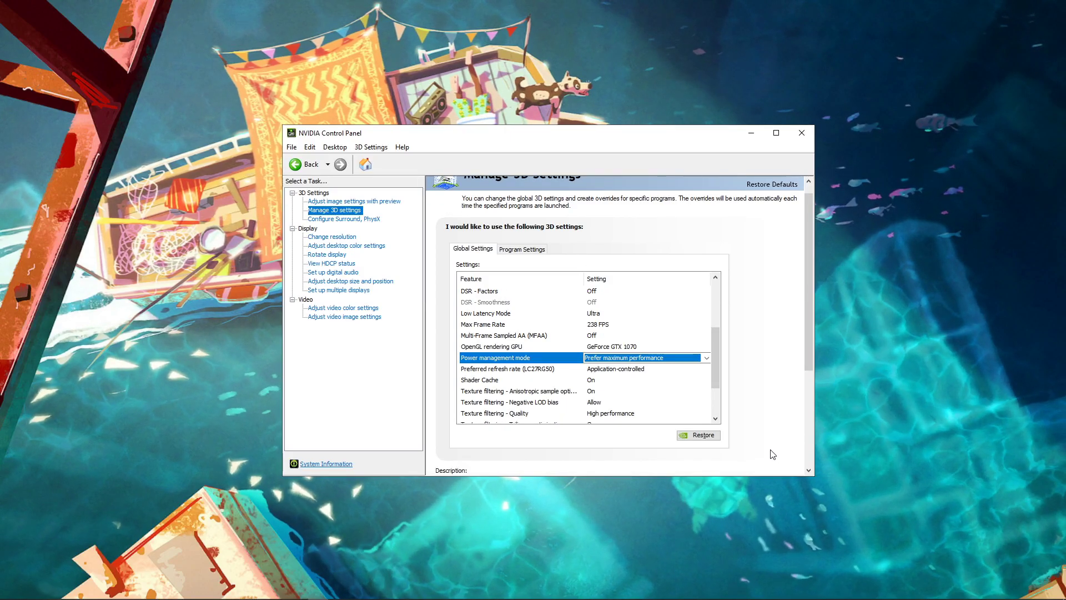
pyautogui.click(806, 134)
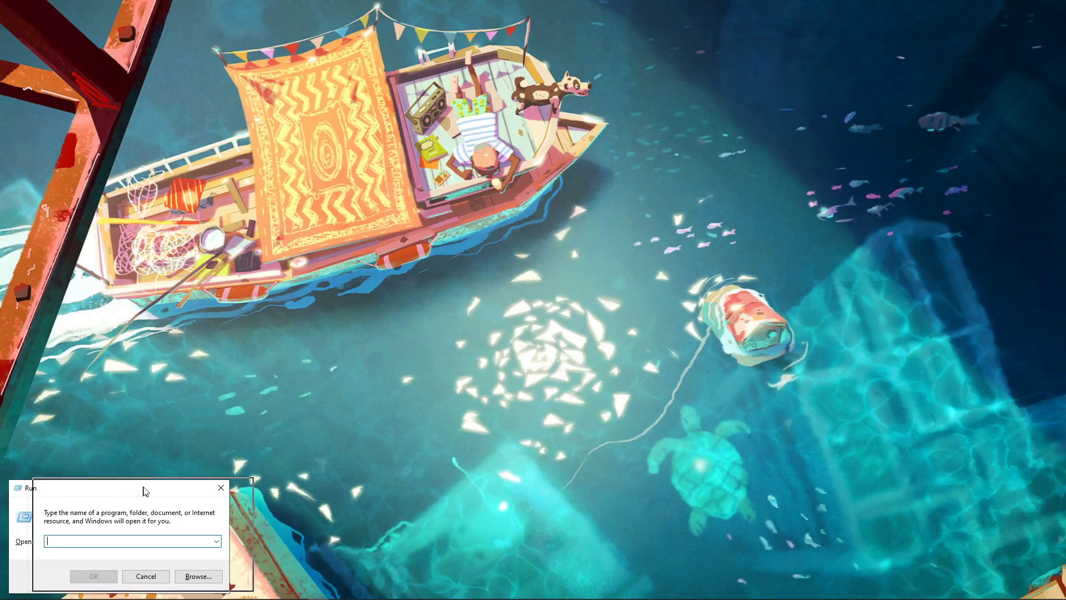
# - Move the Run dialog to the screen centre and run 'prefetch'
pyautogui.moveTo(120, 493); pyautogui.dragTo(451, 228)
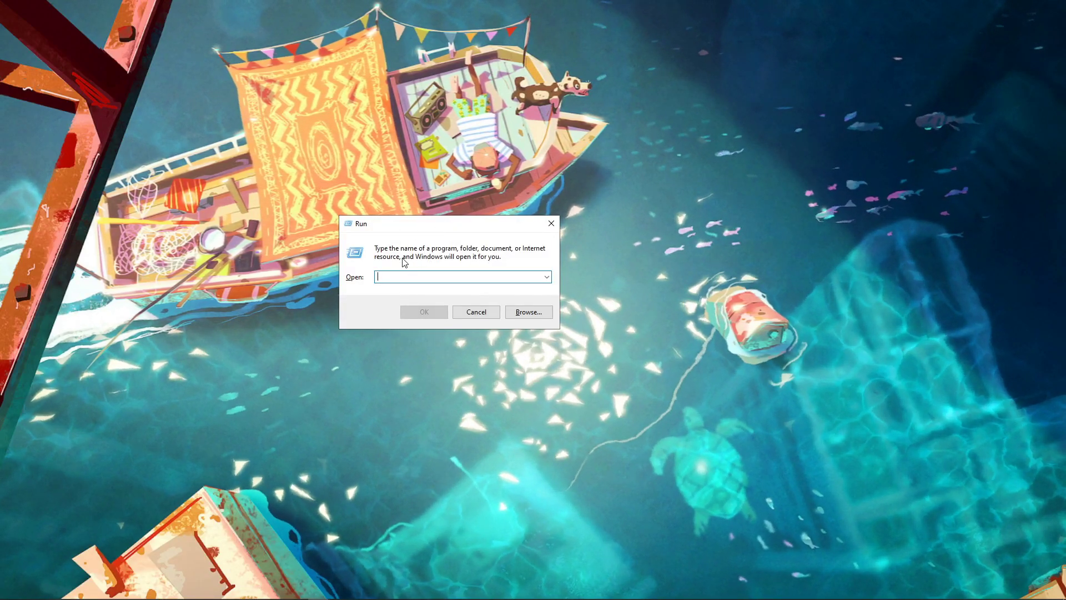
pyautogui.write('prefetch')
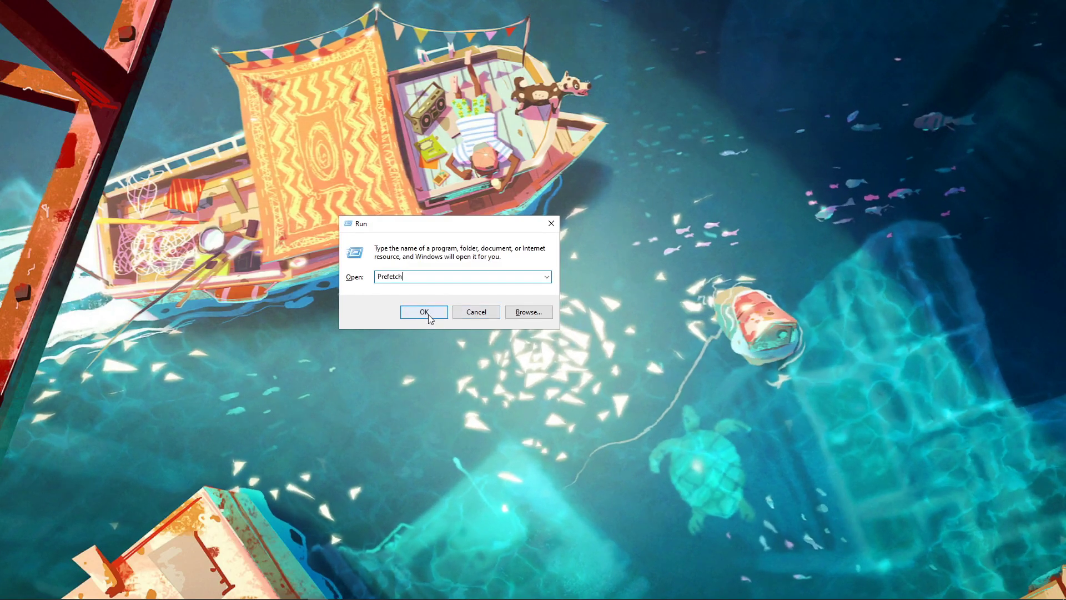
pyautogui.click(429, 315)
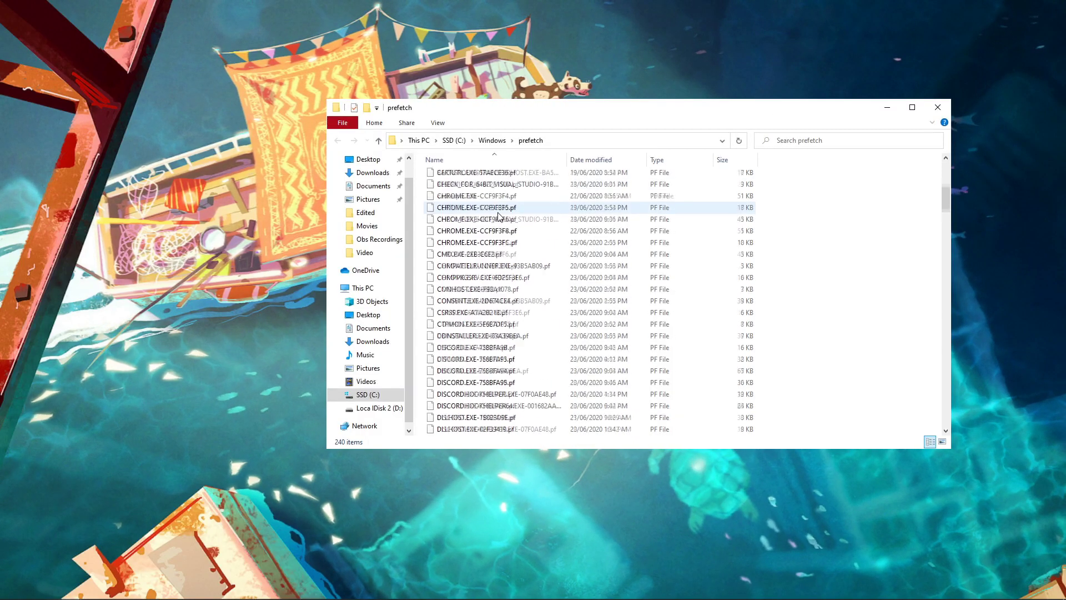
pyautogui.scroll(-20, 807, 410)
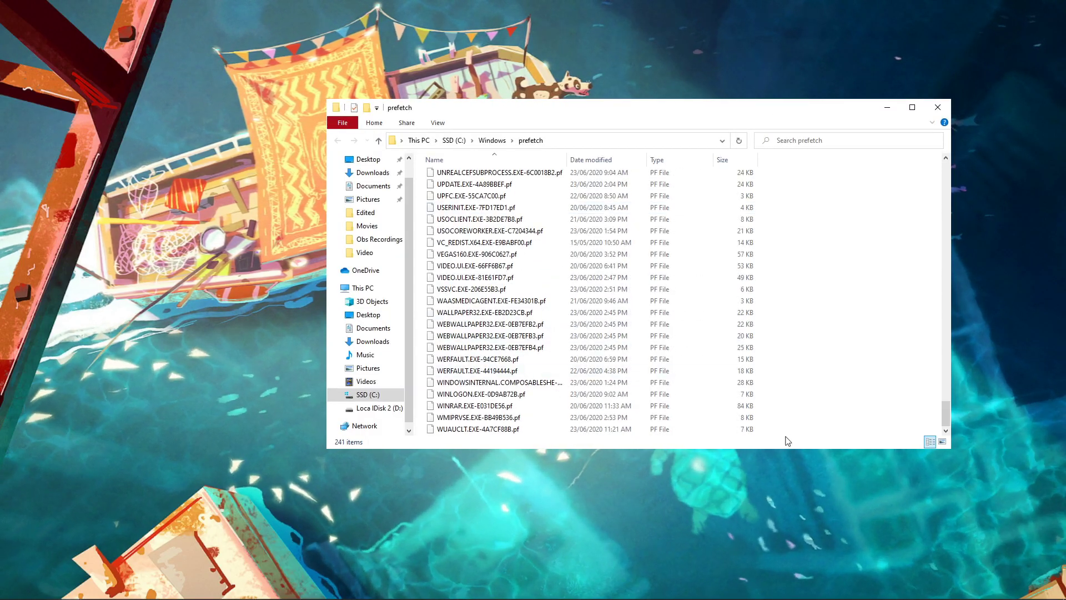
# - Delete every file in the prefetch folder, skipping the one in use, then close the folder
pyautogui.moveTo(647, 439); pyautogui.dragTo(457, 86)
pyautogui.press('Delete')
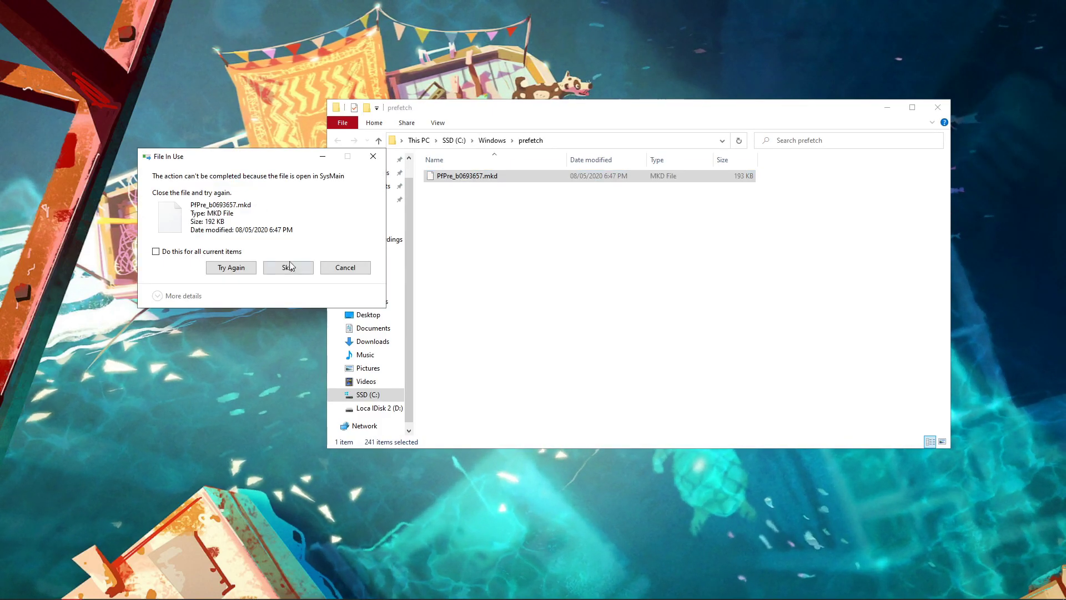
pyautogui.click(288, 267)
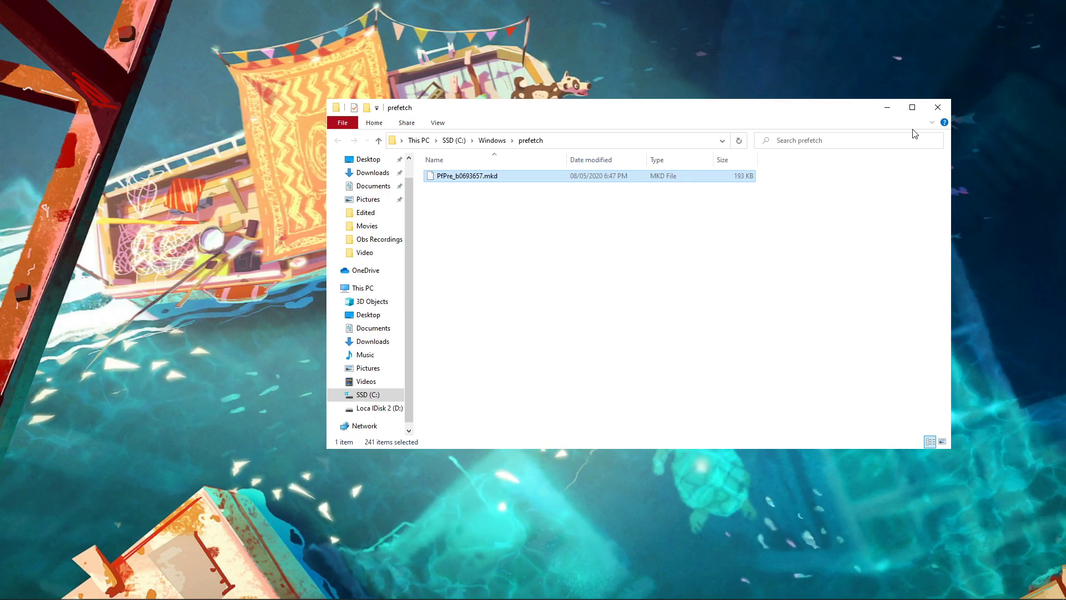
pyautogui.click(938, 108)
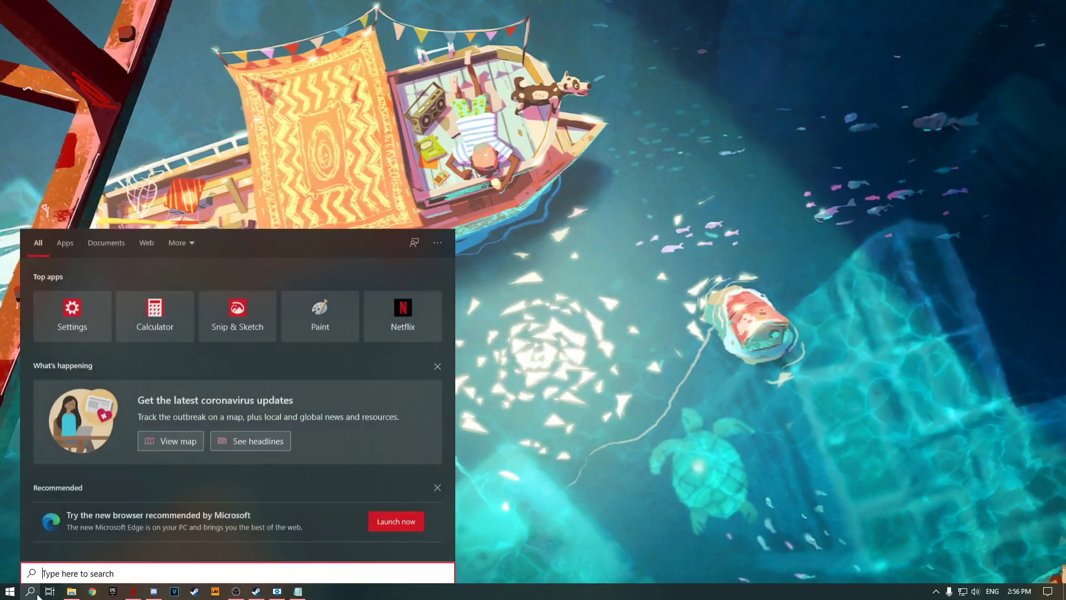
# - Open the %temp% folder from Windows search
pyautogui.write('%')
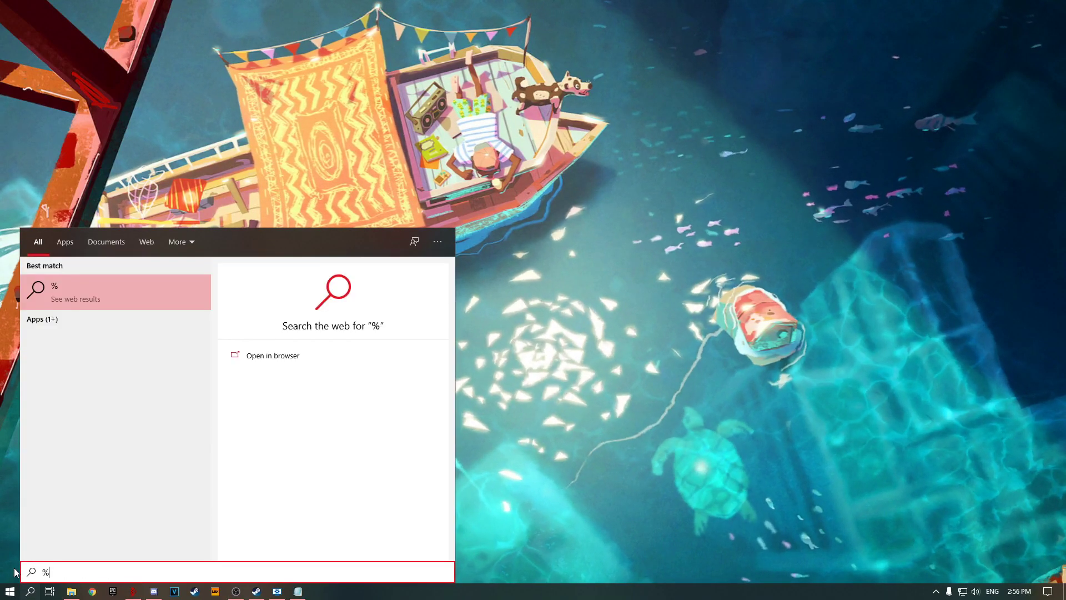
pyautogui.write('temp5')
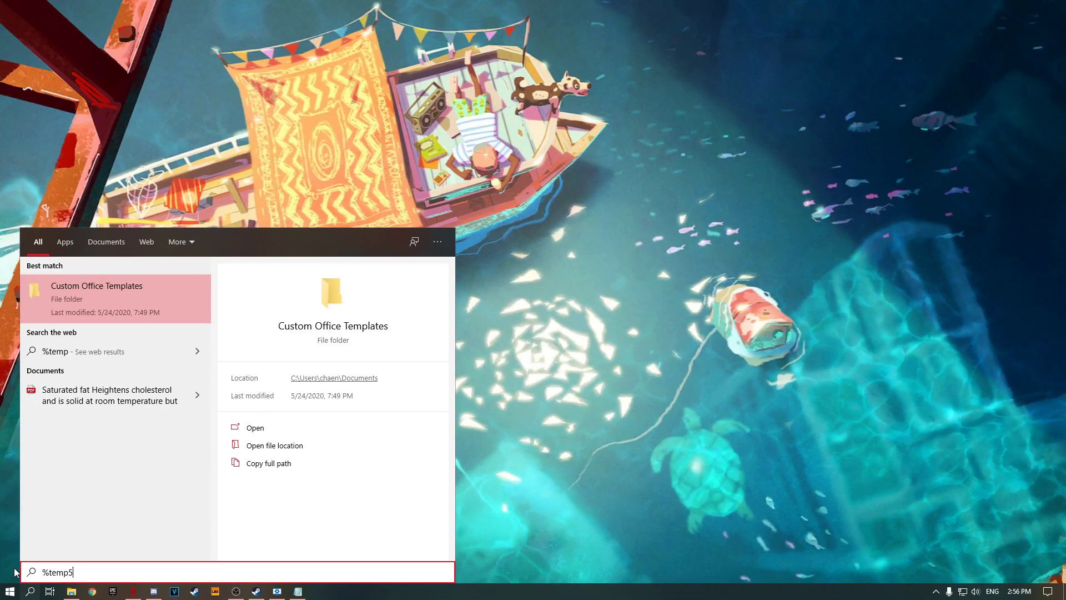
pyautogui.press('BackSpace')
pyautogui.write('%')
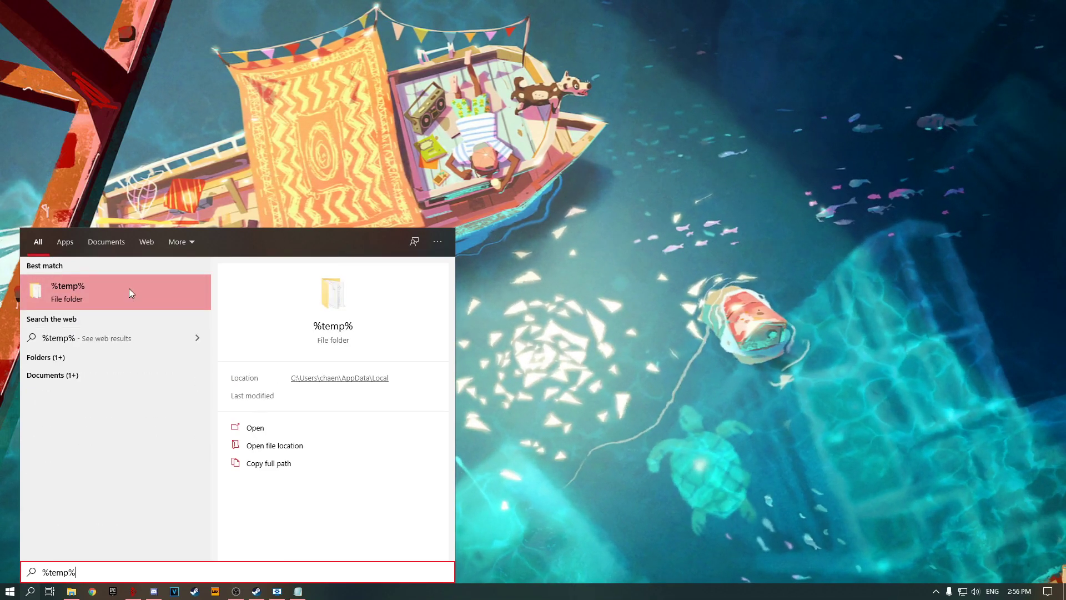
pyautogui.click(129, 290)
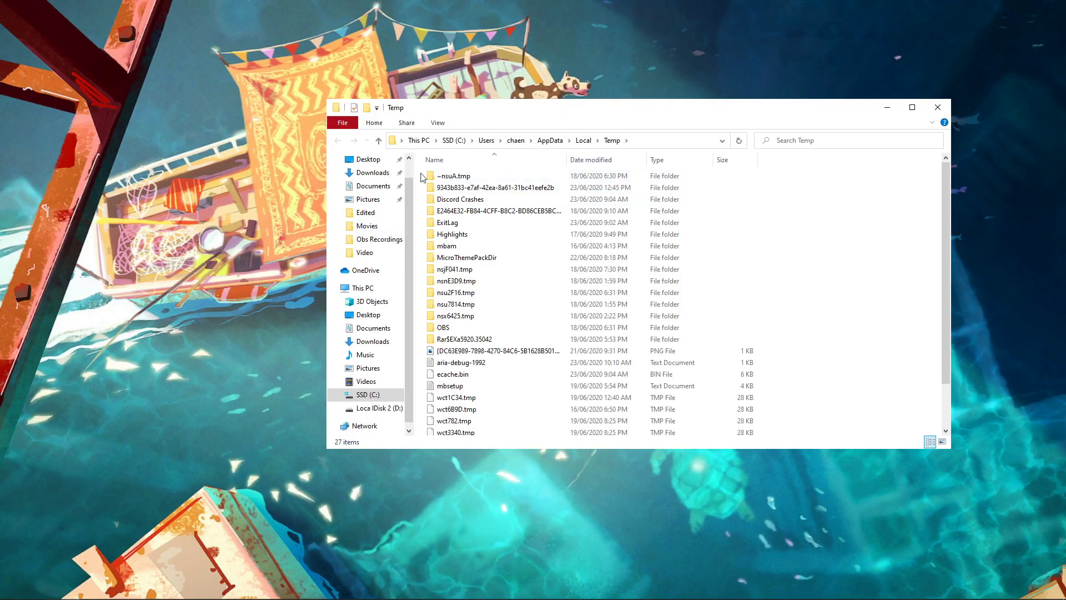
# - Delete all Temp contents, skipping the Discord Crashes, ExitLag and admin-protected folders, then close it
pyautogui.moveTo(420, 174); pyautogui.dragTo(582, 551)
pyautogui.press('Delete')
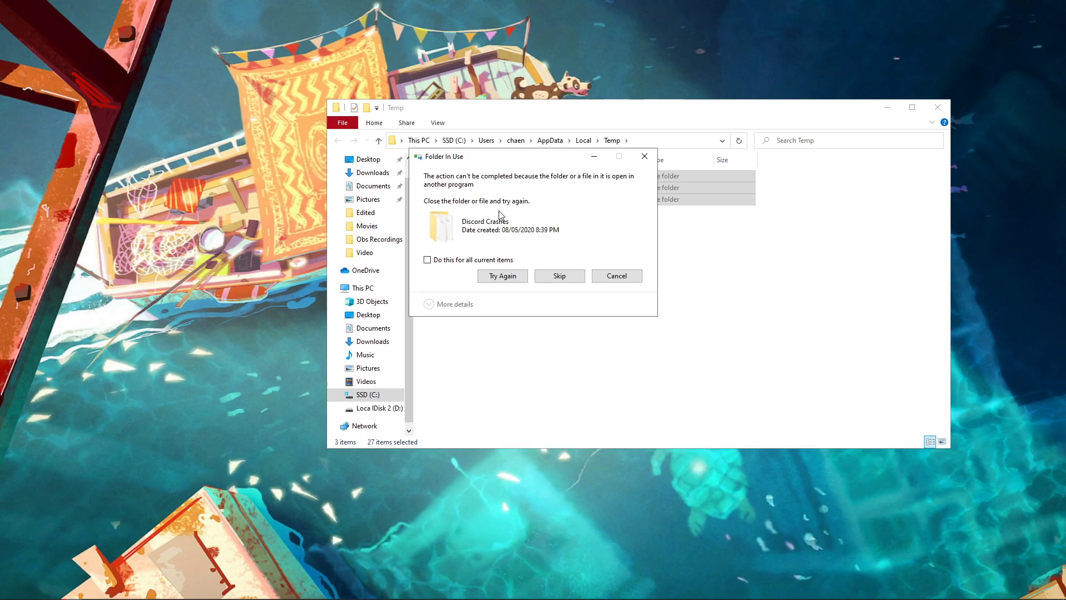
pyautogui.click(559, 276)
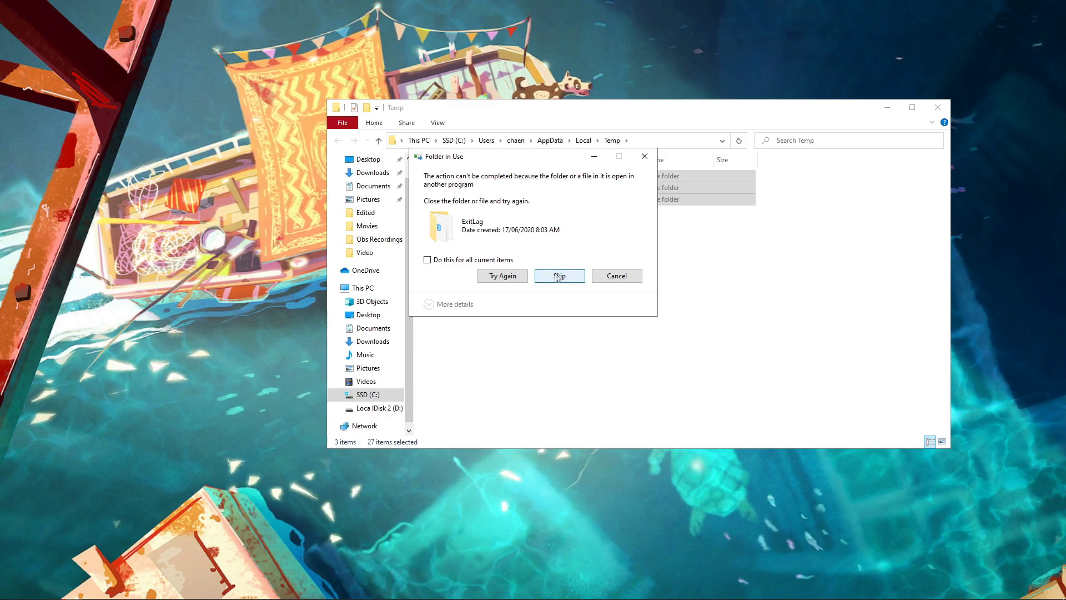
pyautogui.click(558, 276)
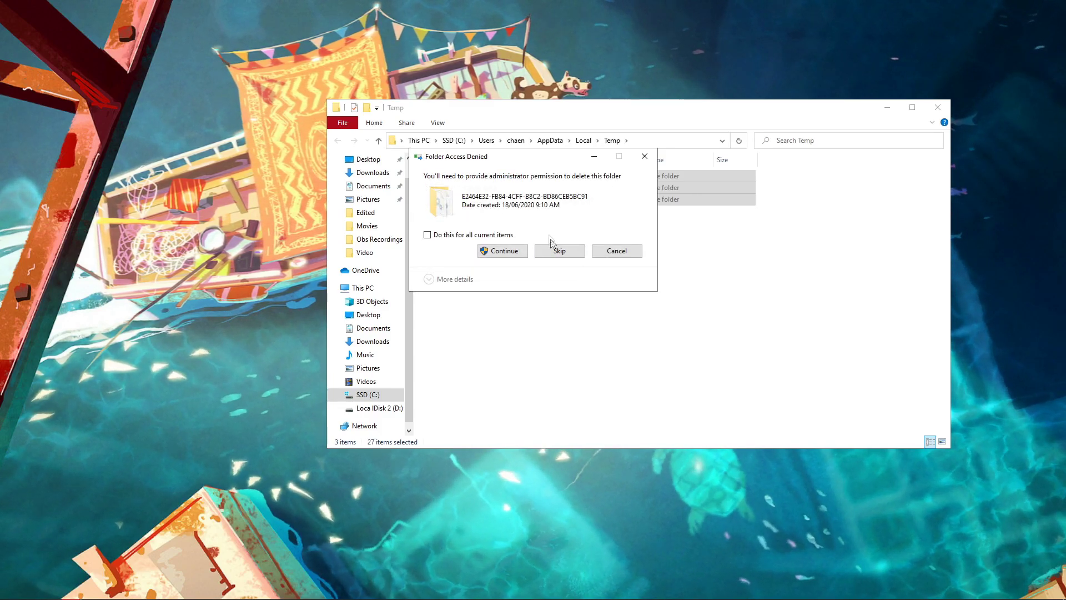
pyautogui.click(559, 253)
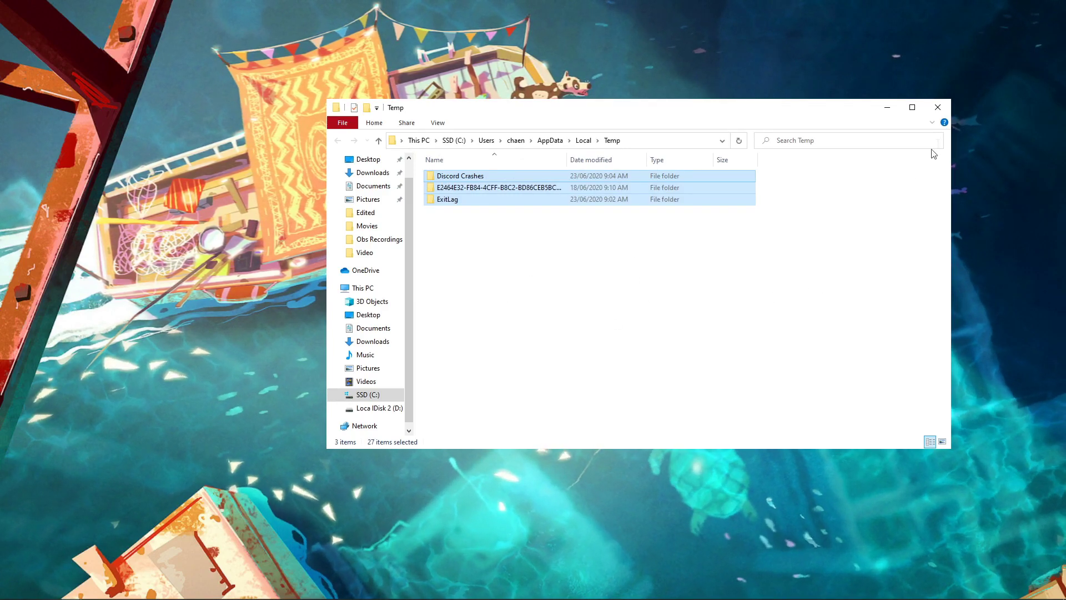
pyautogui.click(945, 107)
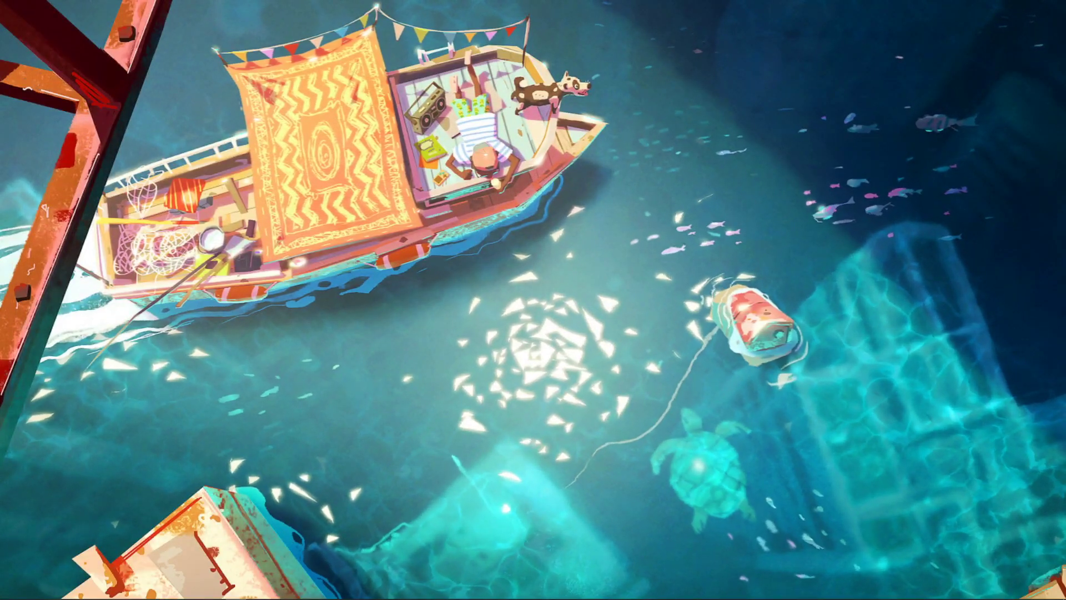
# - Launch Disk Cleanup via search and choose the SSD (C:) drive
pyautogui.click(28, 592)
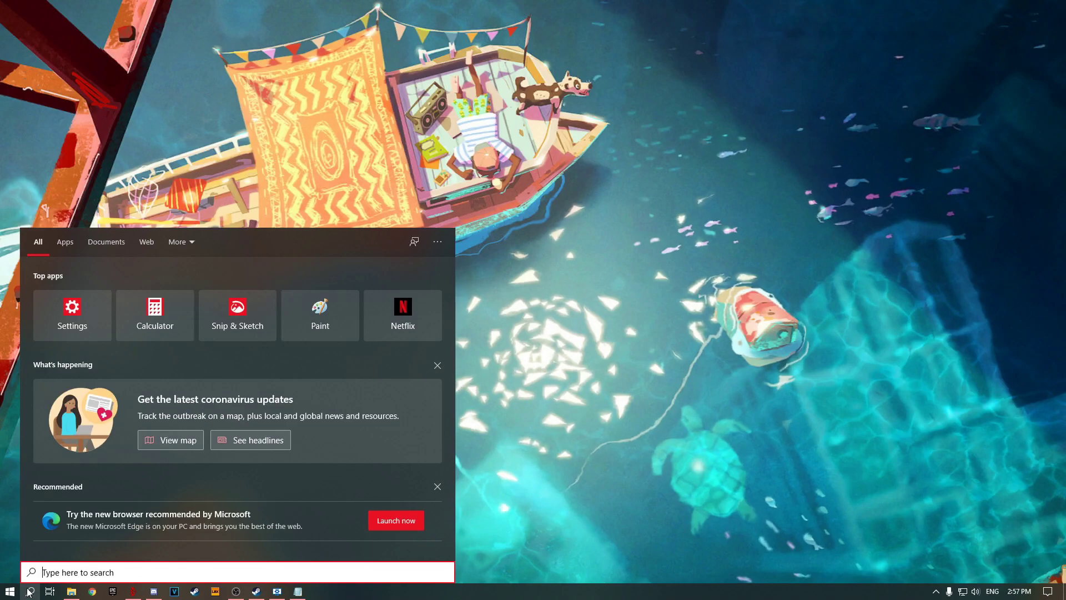
pyautogui.write('Disk Clean')
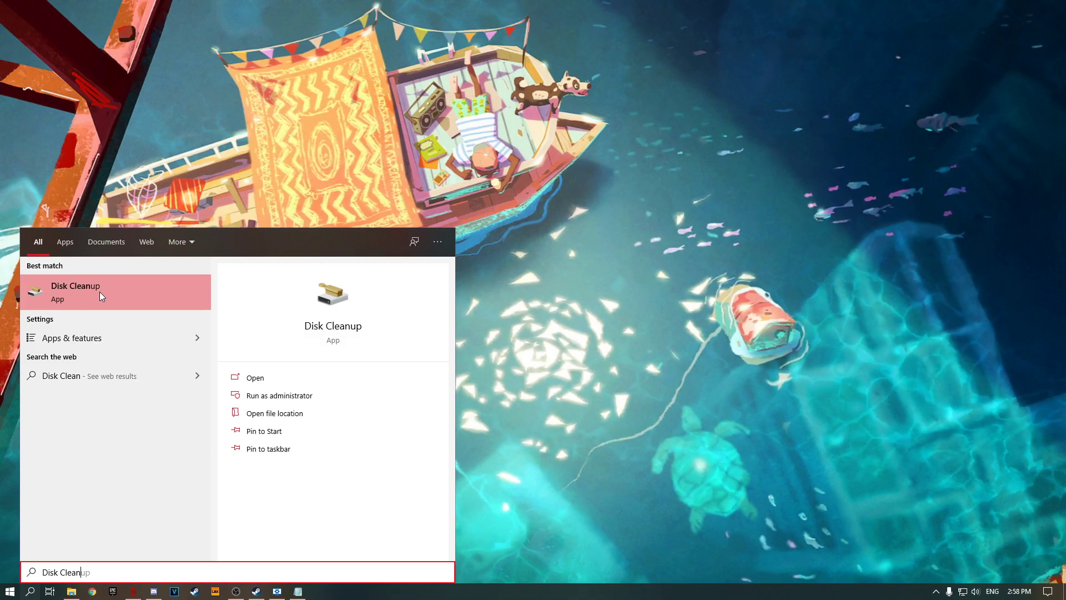
pyautogui.click(98, 290)
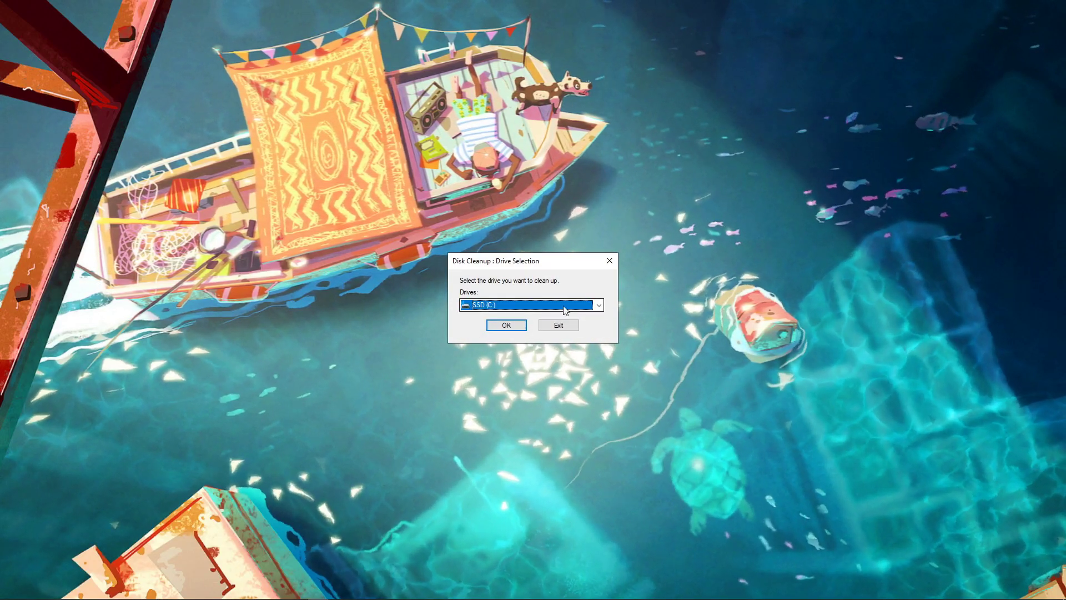
pyautogui.click(599, 306)
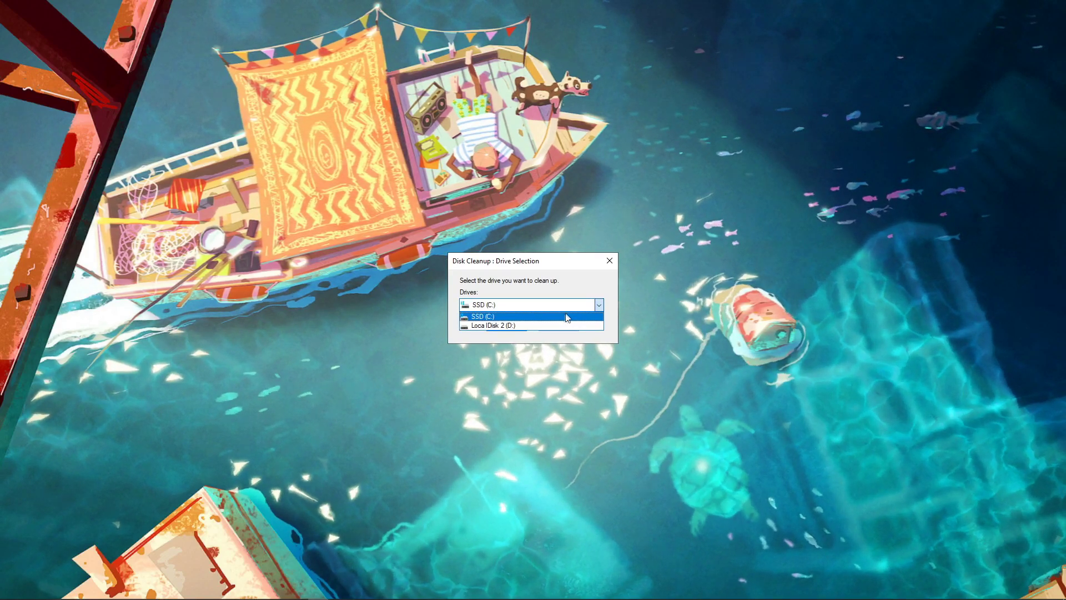
pyautogui.click(482, 317)
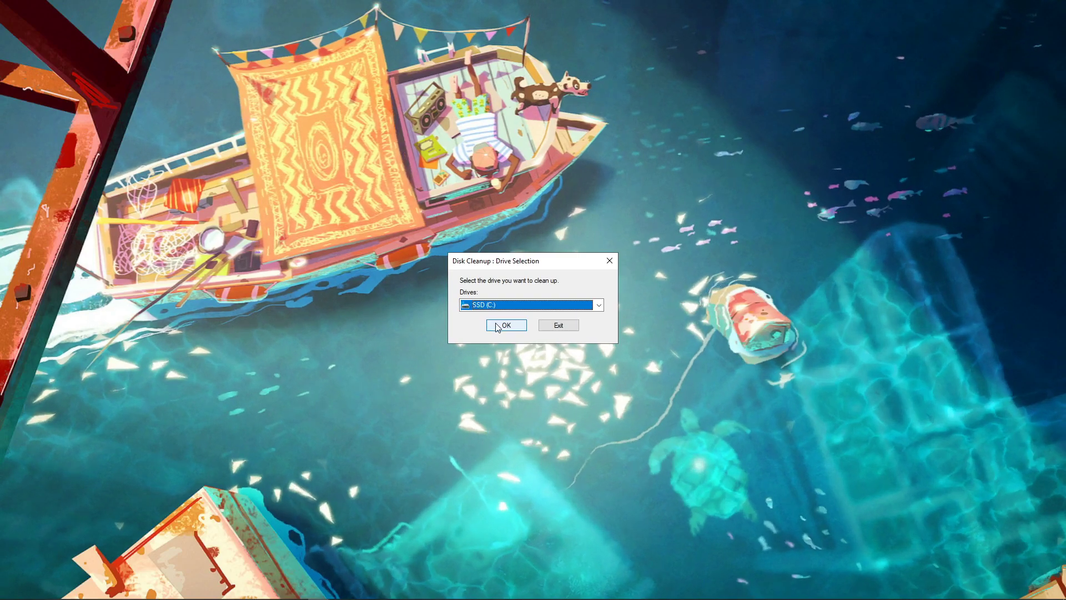
# - Mark Downloads, Recycle Bin and Temporary files on SSD (C:) and permanently delete them
pyautogui.click(496, 325)
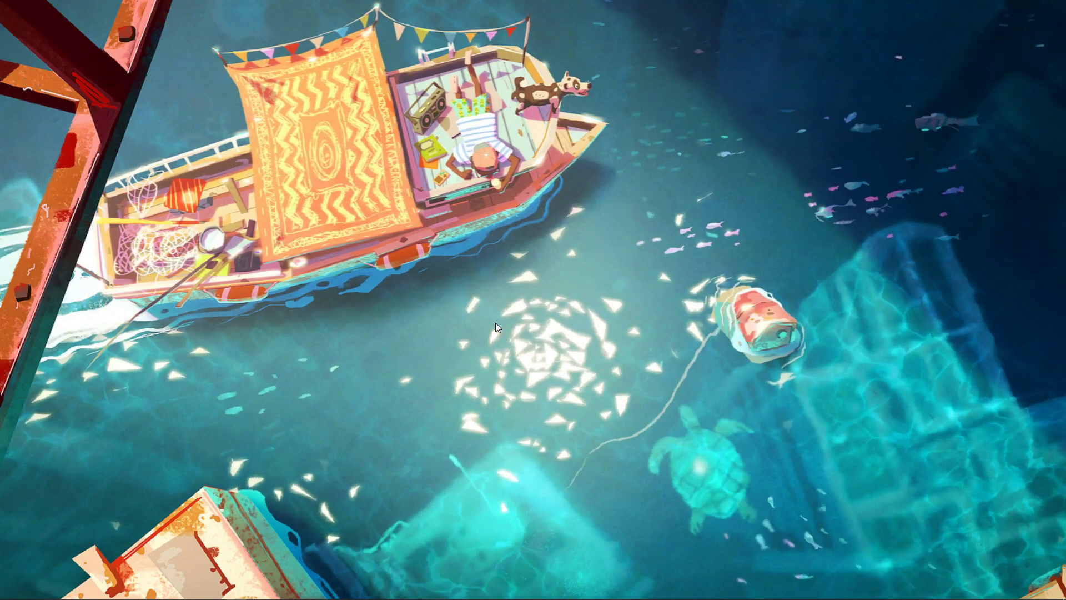
pyautogui.scroll(-1, 252, 254)
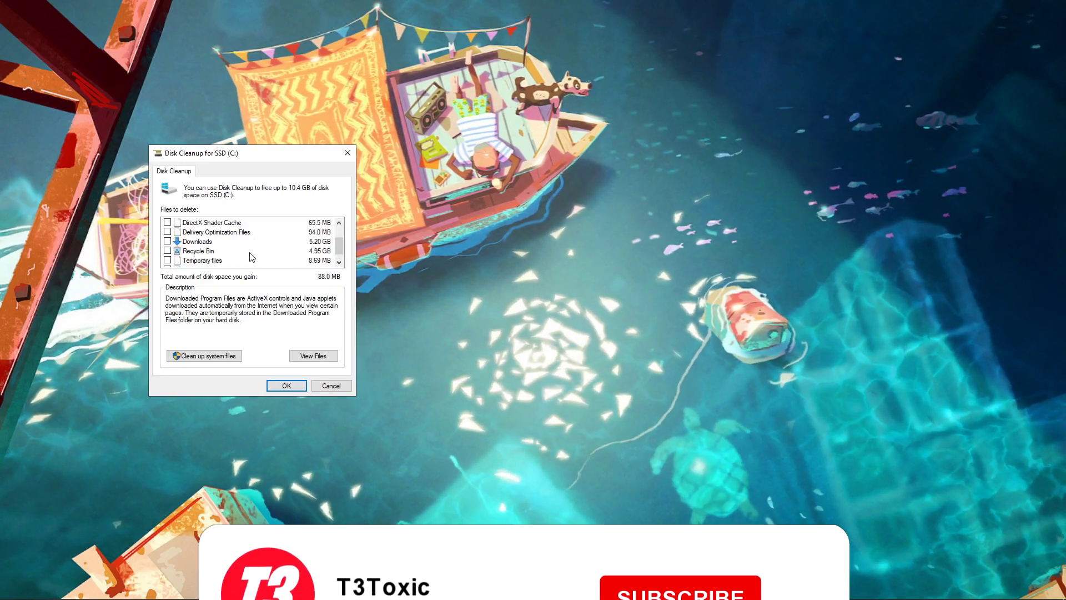
pyautogui.click(167, 241)
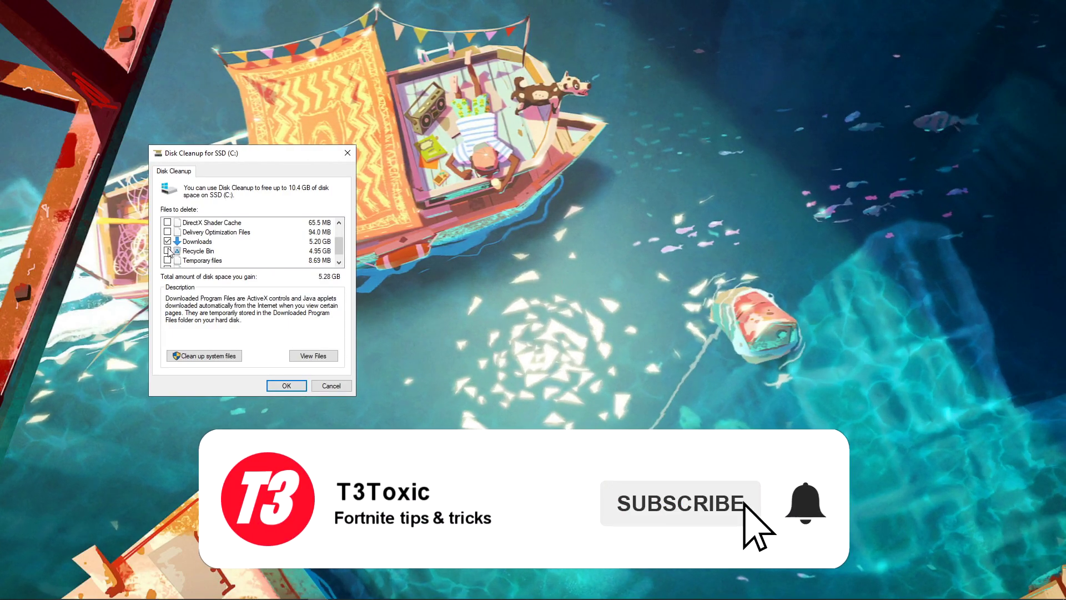
pyautogui.click(167, 250)
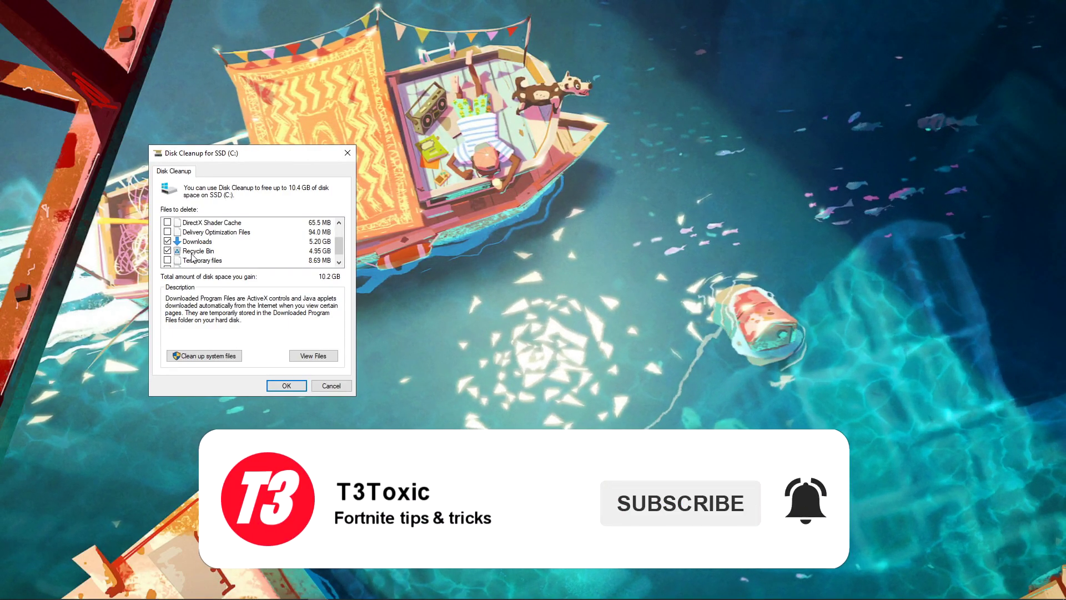
pyautogui.click(168, 260)
pyautogui.scroll(-1, 192, 253)
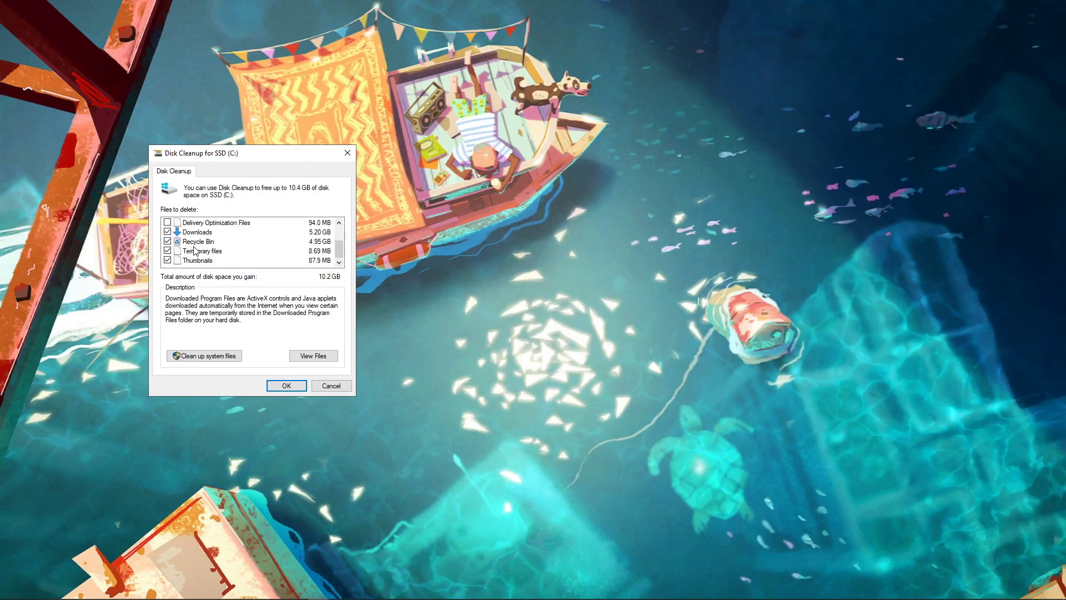
pyautogui.scroll(2, 192, 250)
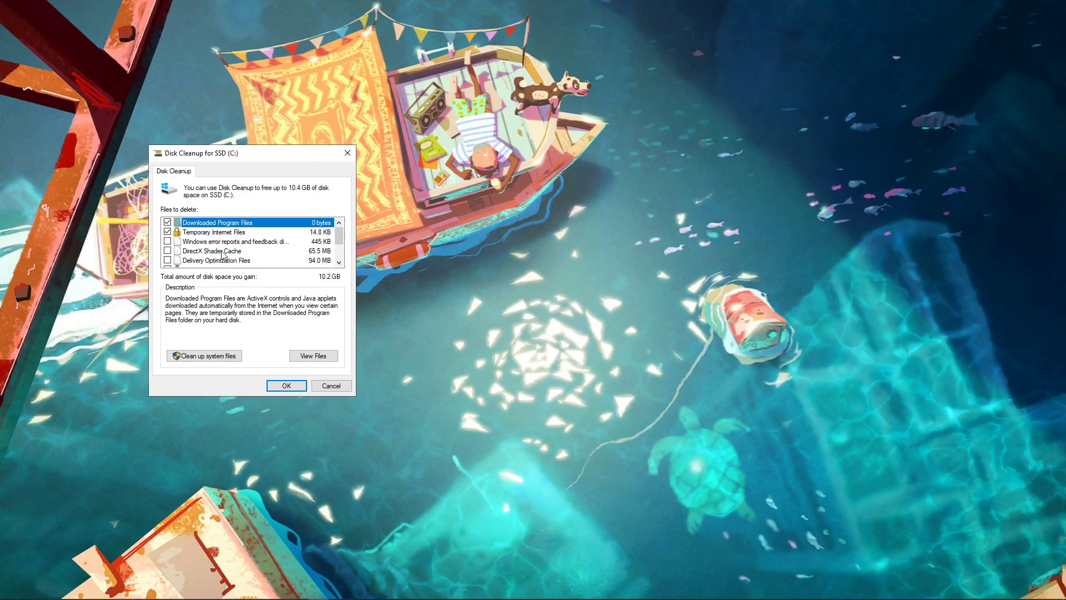
pyautogui.scroll(-1, 223, 255)
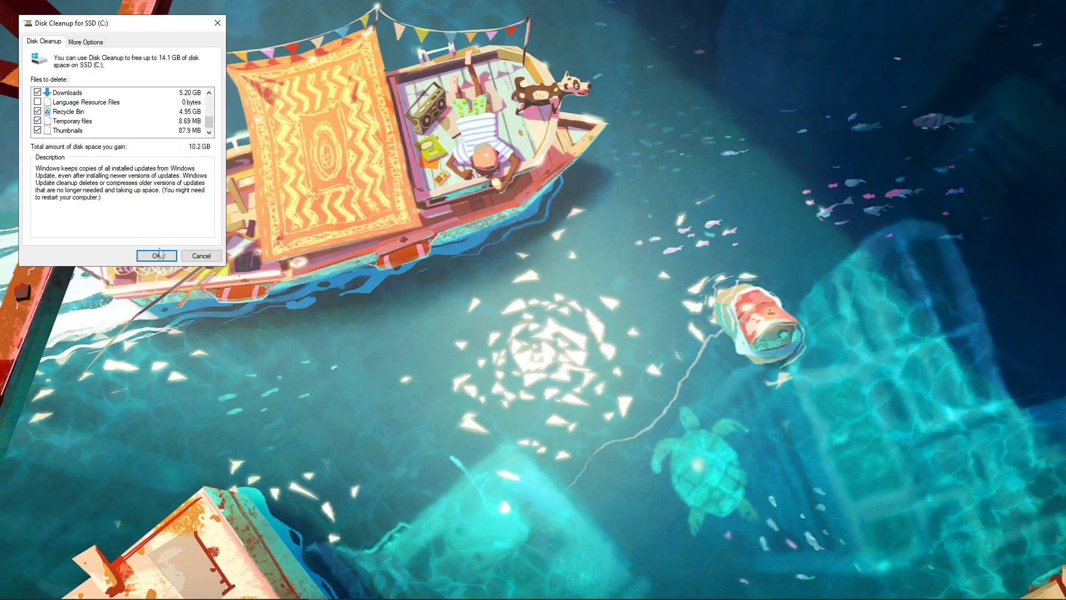
pyautogui.click(158, 256)
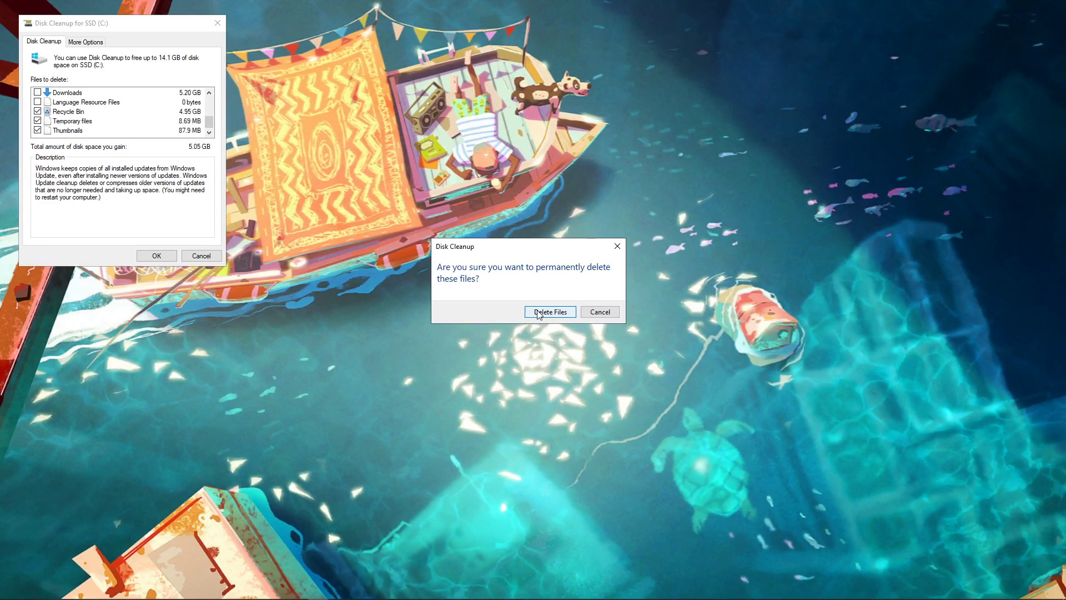
pyautogui.click(538, 312)
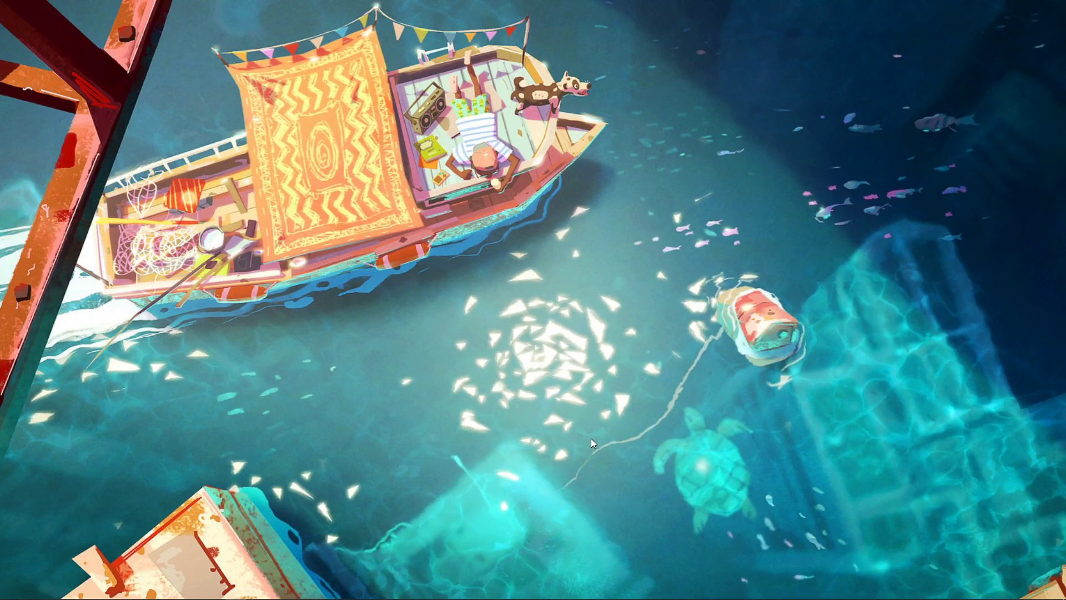
# - Open Task Manager from the taskbar, review the Startup apps list, then close it
pyautogui.moveTo(597, 598)
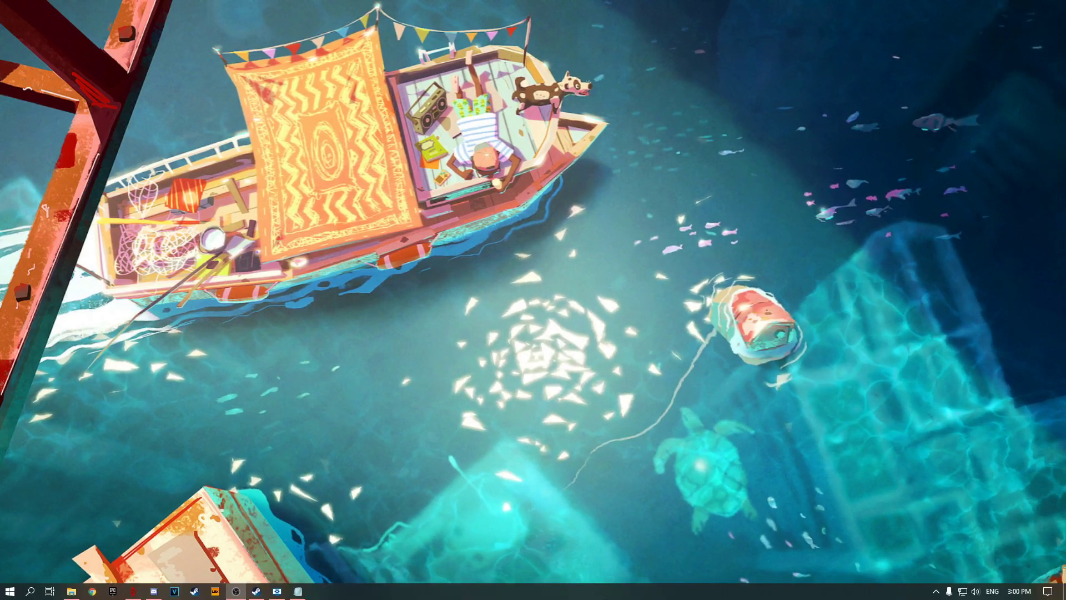
pyautogui.rightClick(589, 595)
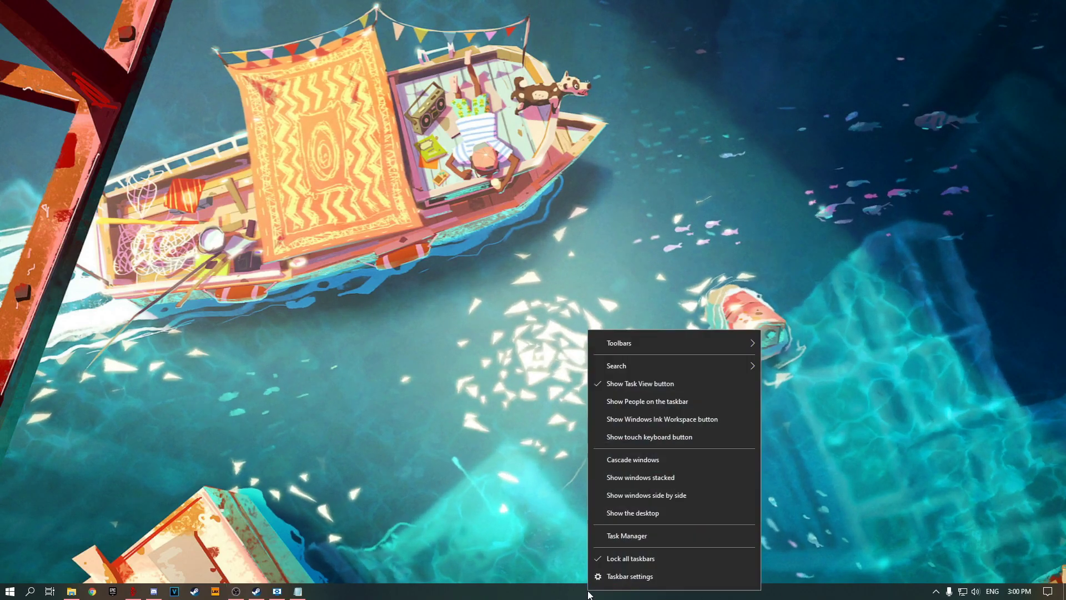
pyautogui.click(618, 535)
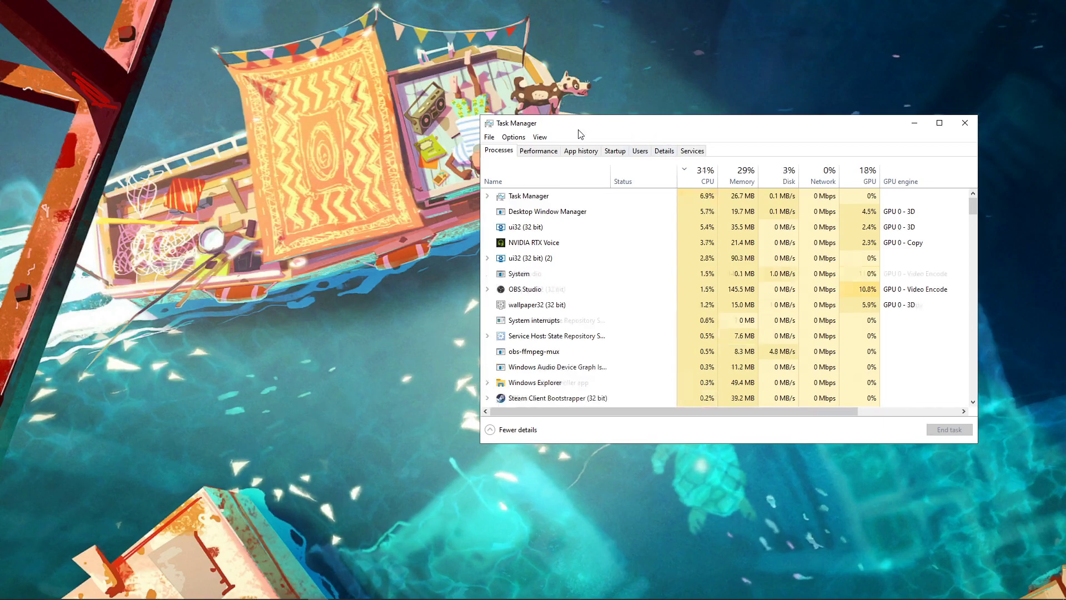
pyautogui.click(615, 151)
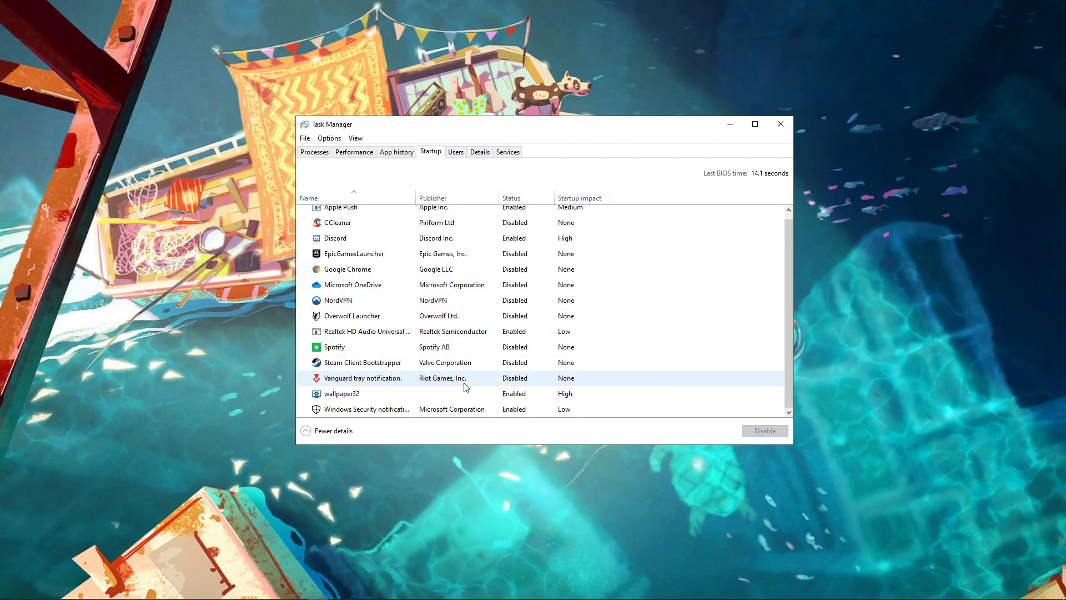
pyautogui.scroll(1, 465, 387)
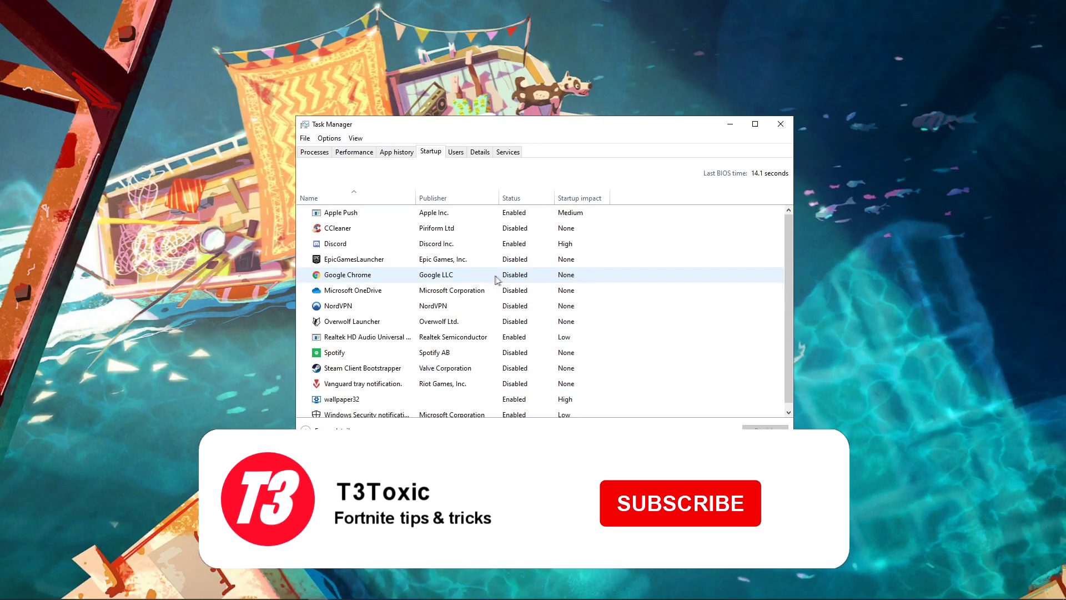
pyautogui.scroll(-1, 412, 413)
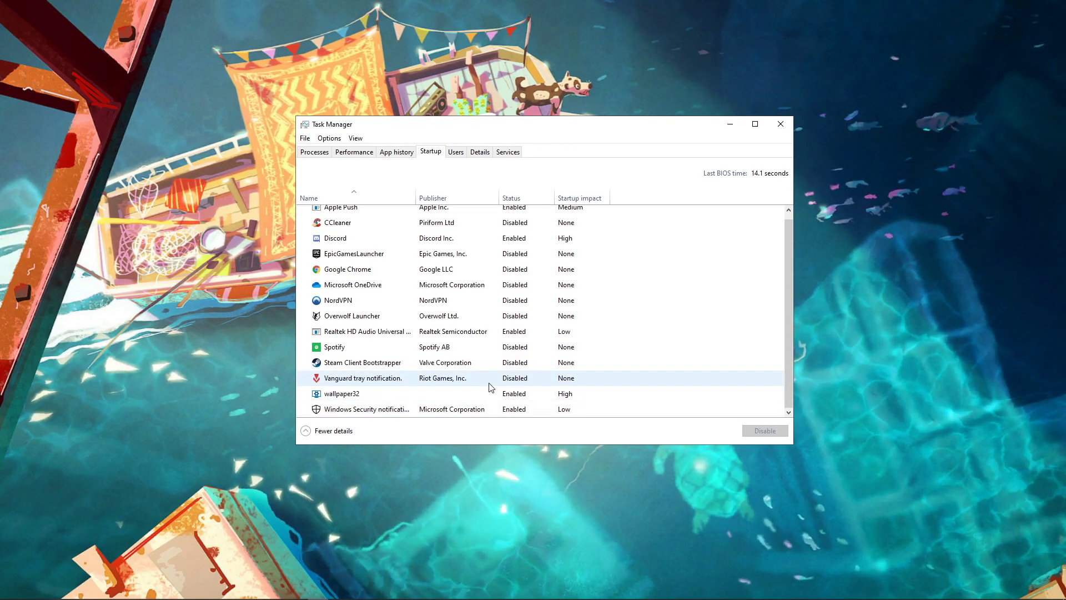
pyautogui.scroll(1, 490, 361)
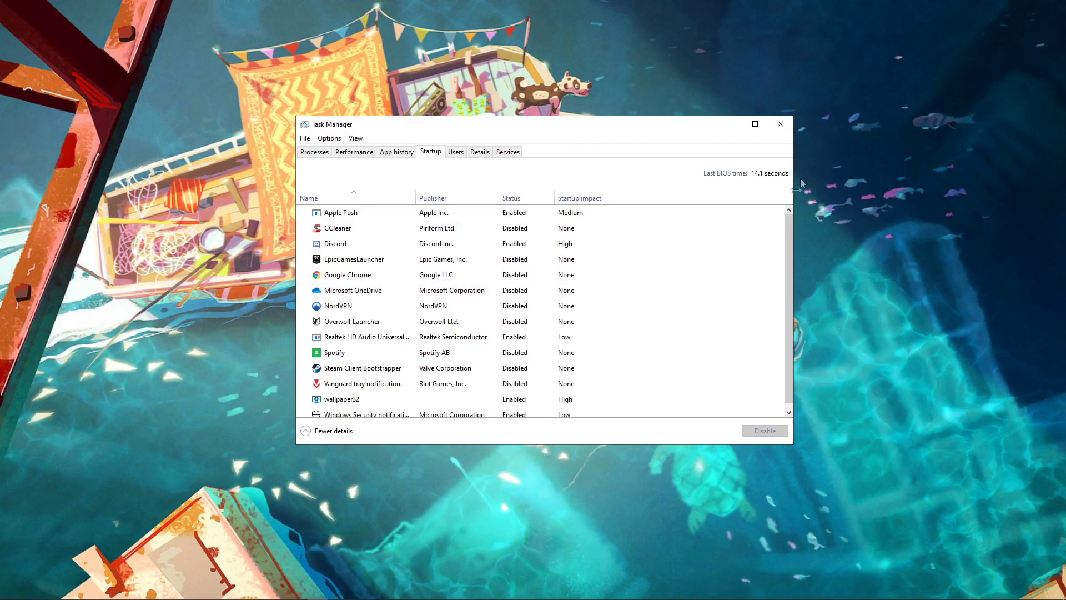
pyautogui.click(781, 124)
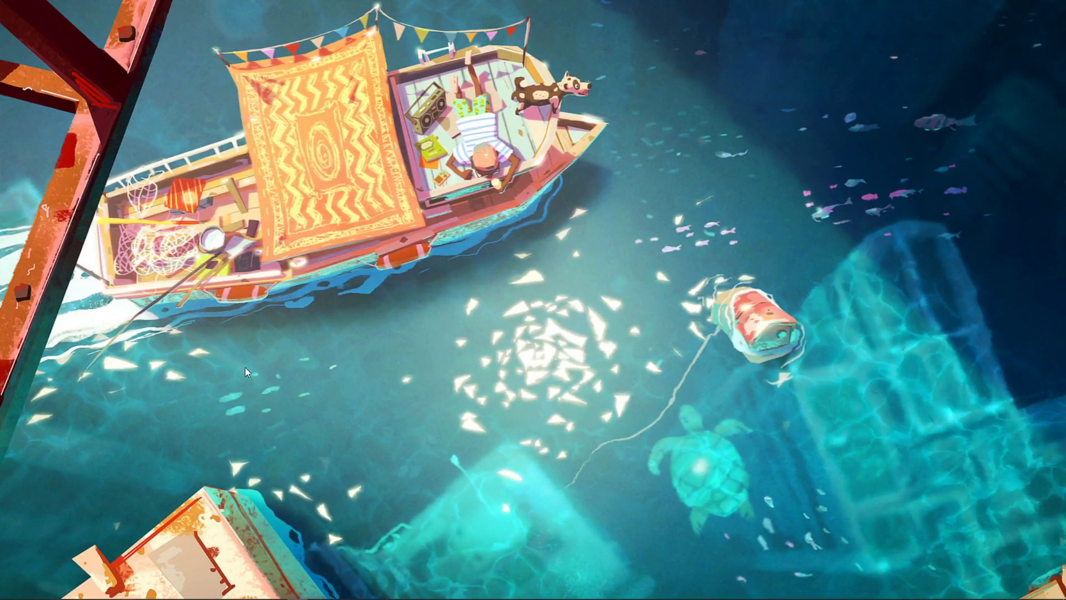
# - Launch GeForce Experience, verify Game Ready Driver 446.14 is current, then close it
pyautogui.moveTo(300, 599)
pyautogui.click(27, 592)
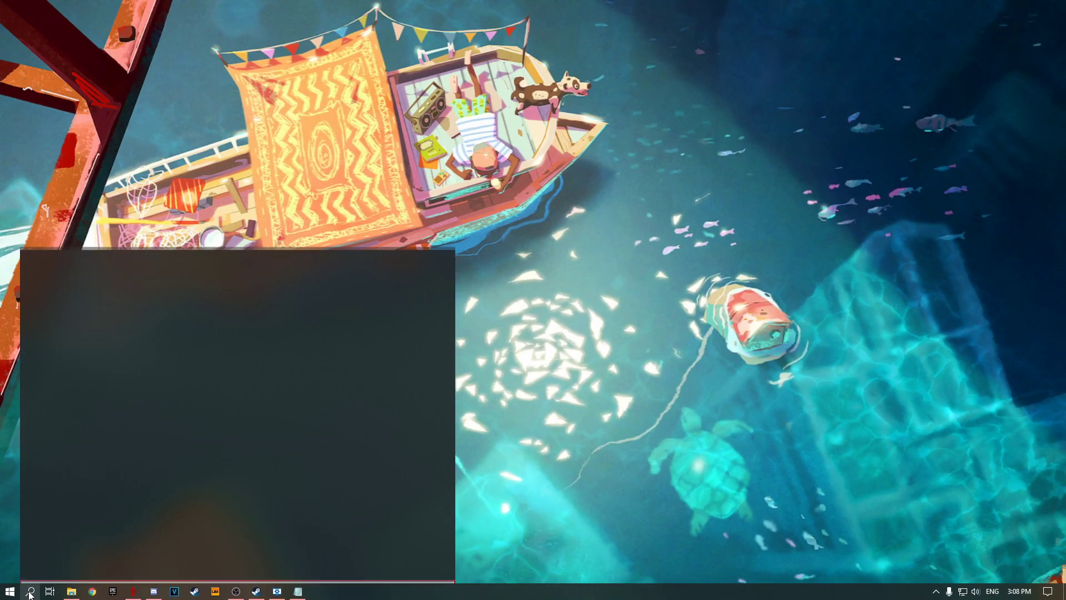
pyautogui.write('gef')
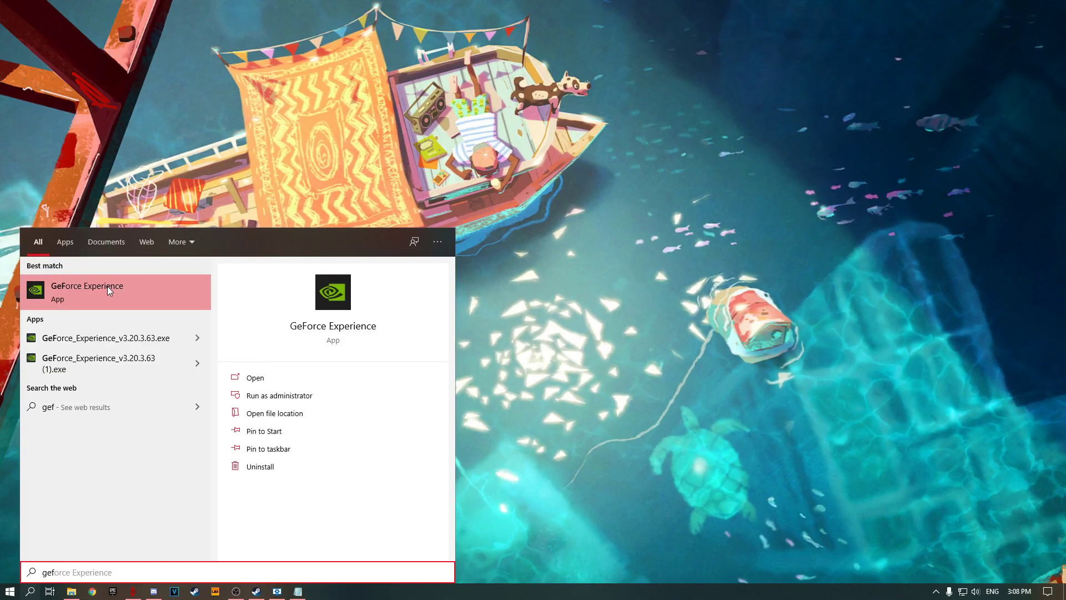
pyautogui.click(73, 292)
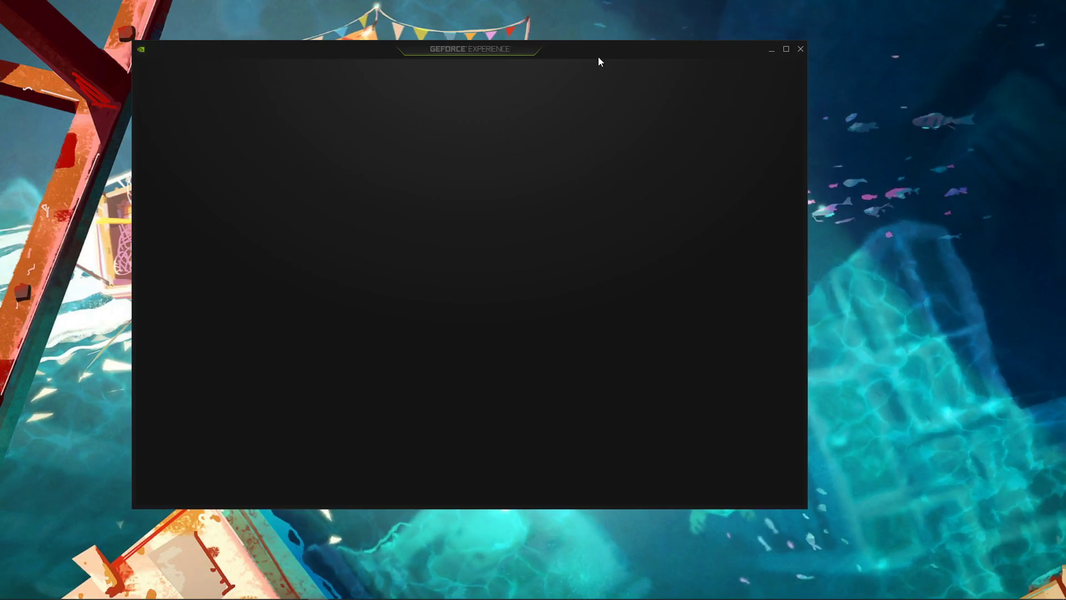
pyautogui.click(235, 75)
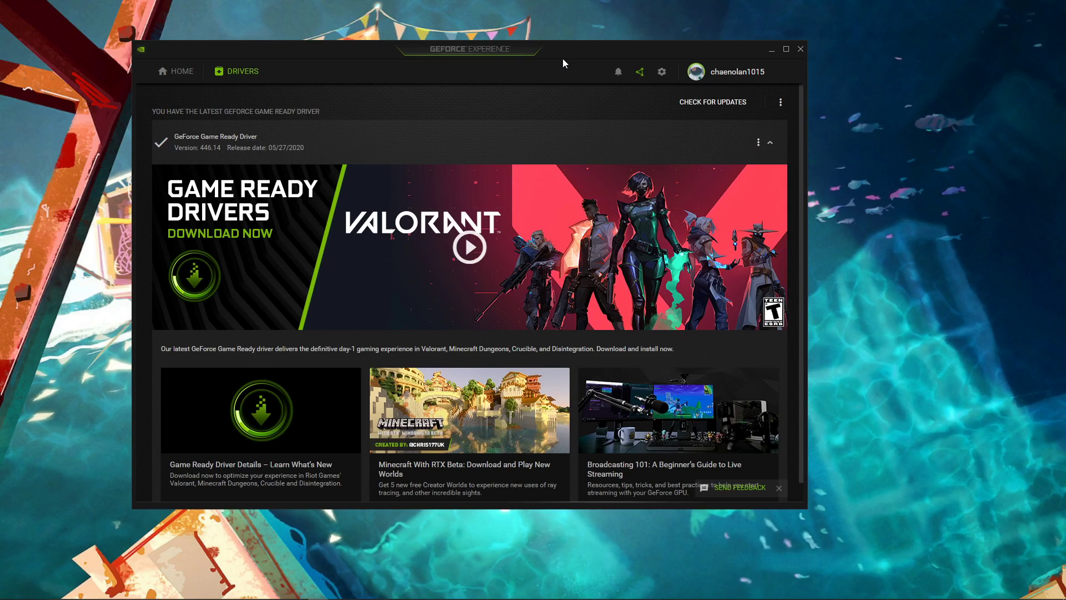
pyautogui.click(771, 48)
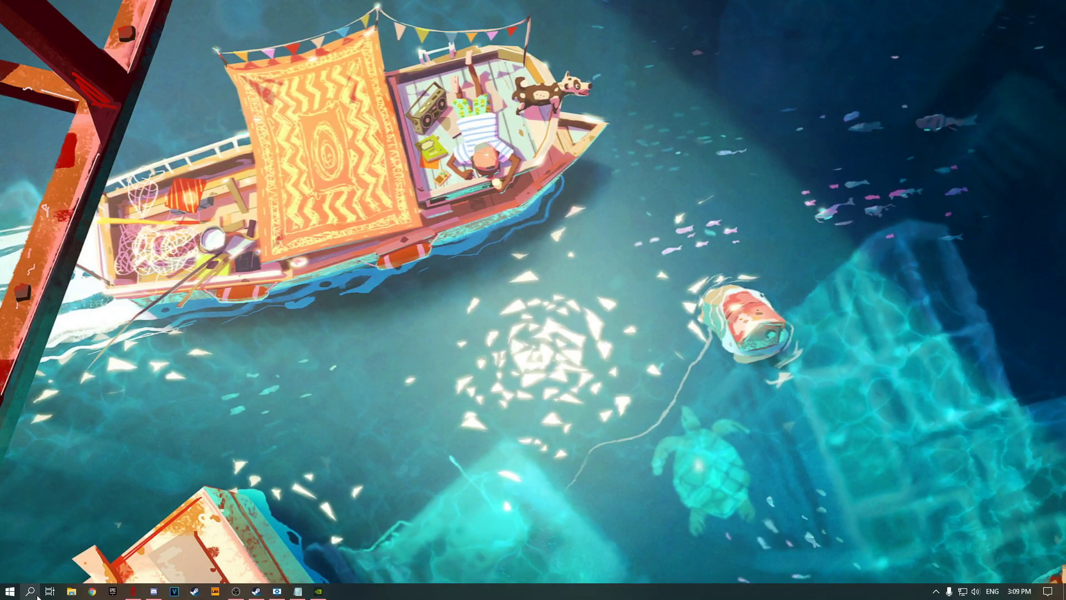
# - Open GameUserSettings from AppData\Local\FortniteGame\Saved\Config\WindowsClient after a %appdata% search
pyautogui.click(33, 592)
pyautogui.write('%app')
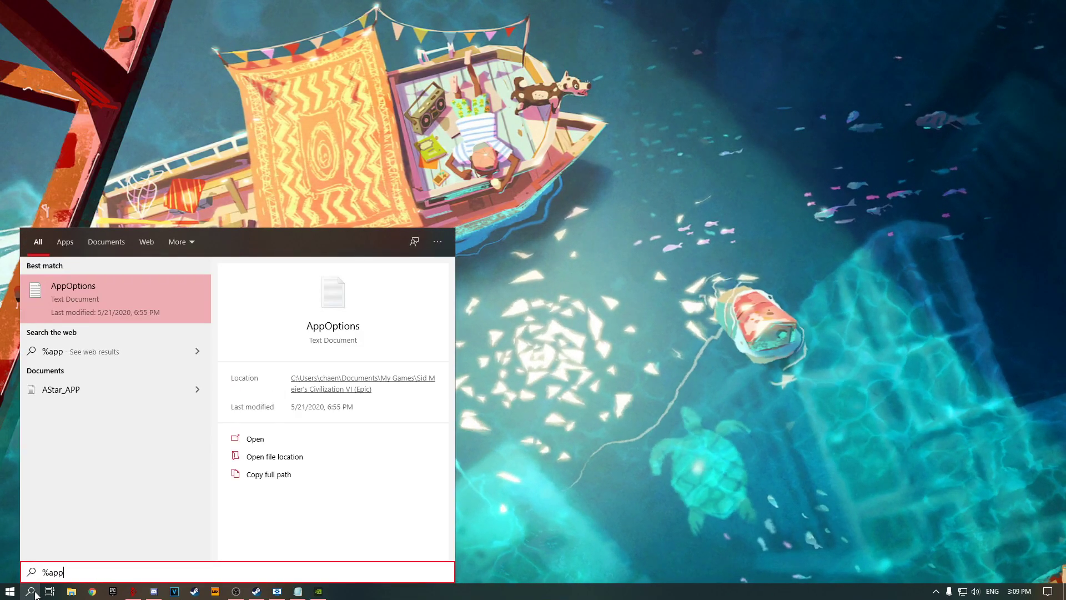
pyautogui.write('data%')
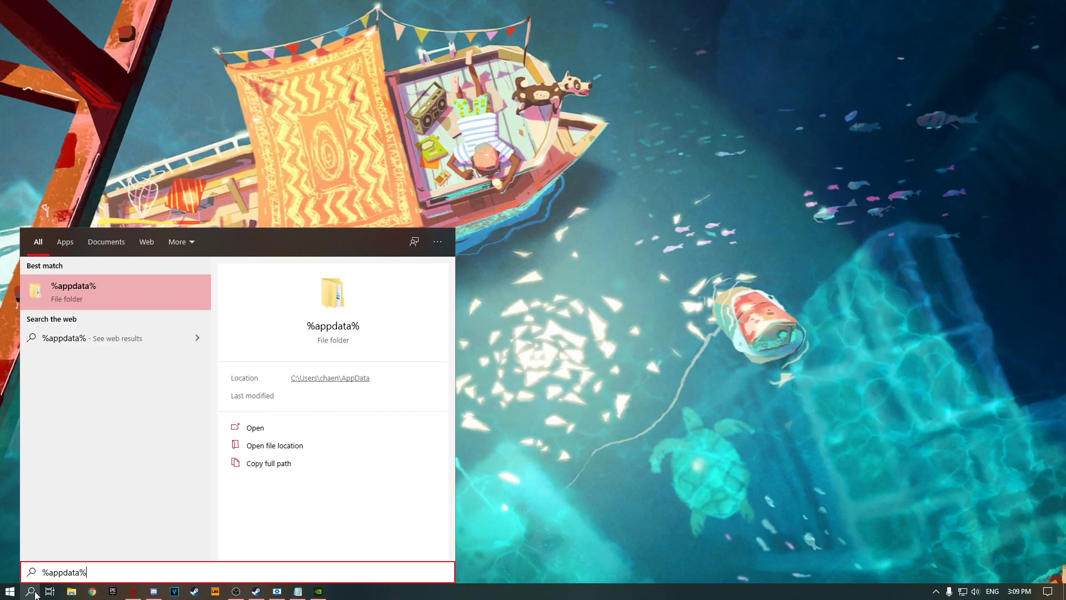
pyautogui.press('Return')
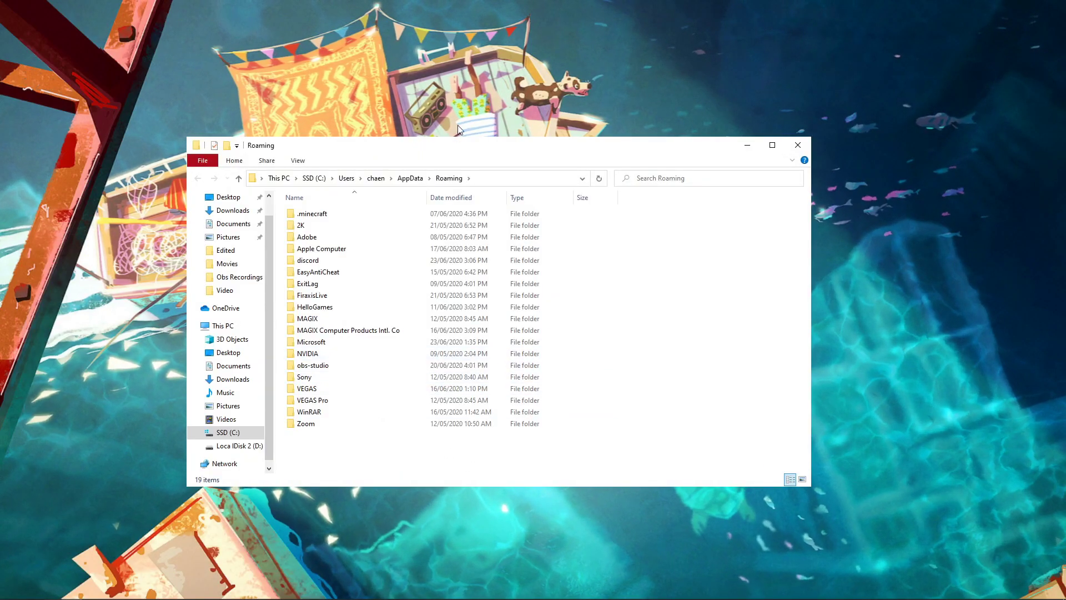
pyautogui.click(411, 179)
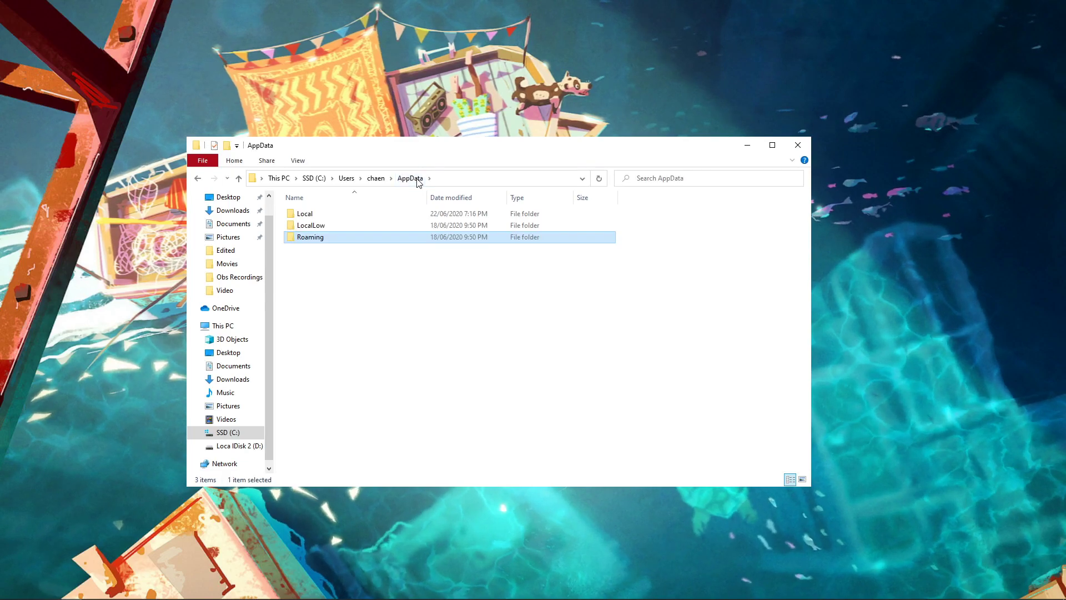
pyautogui.doubleClick(298, 215)
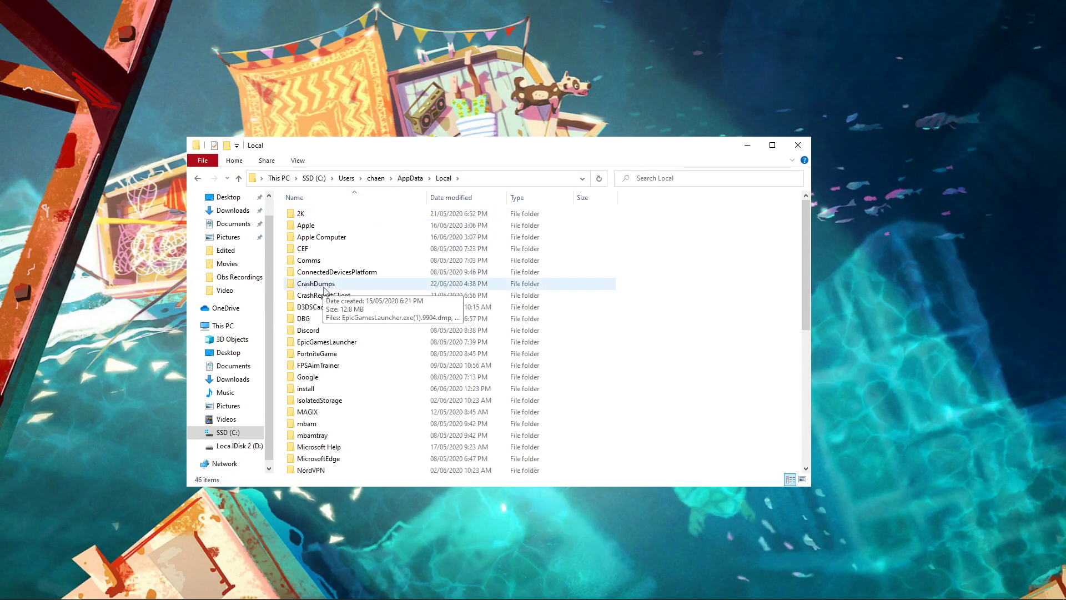
pyautogui.doubleClick(314, 355)
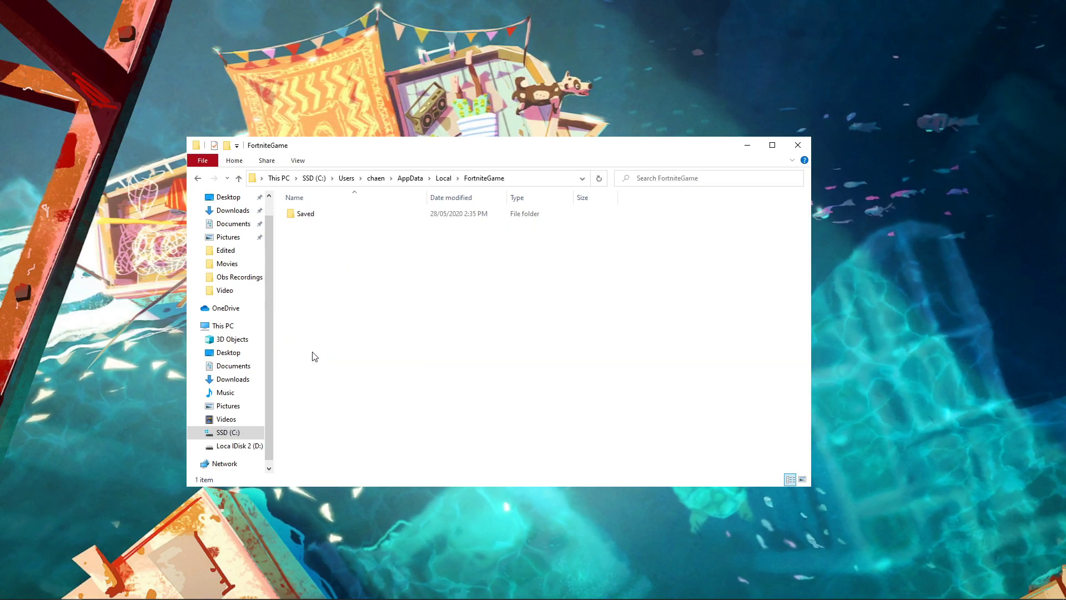
pyautogui.doubleClick(309, 214)
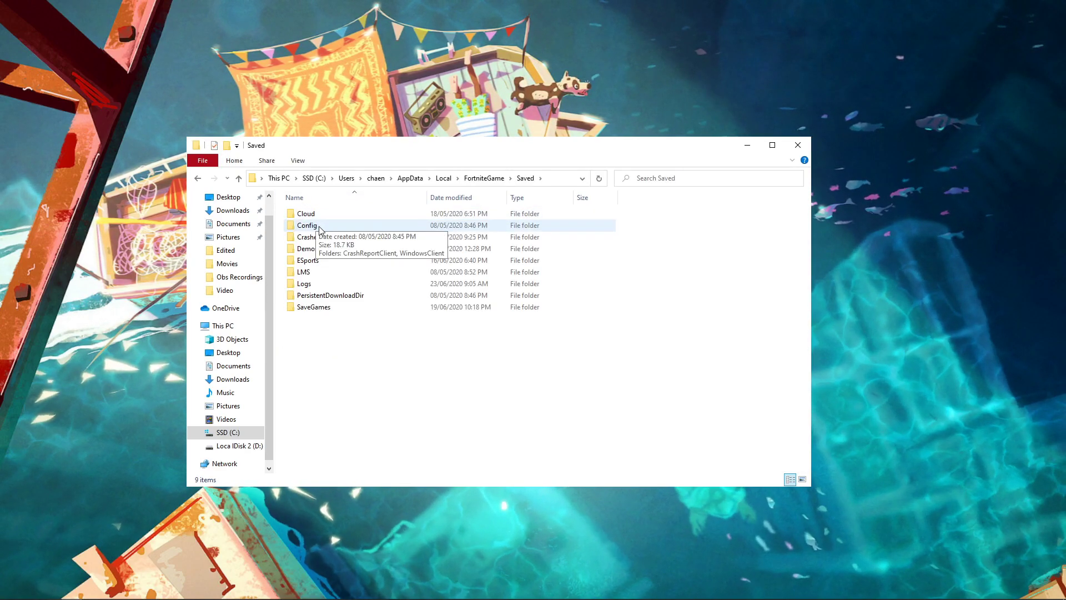
pyautogui.doubleClick(321, 230)
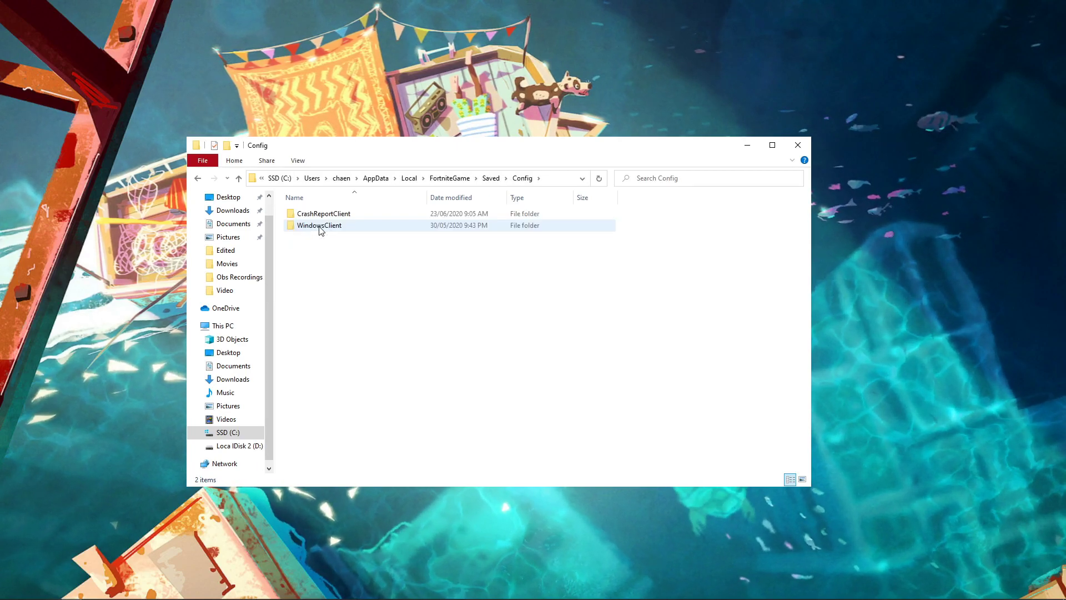
pyautogui.doubleClick(321, 228)
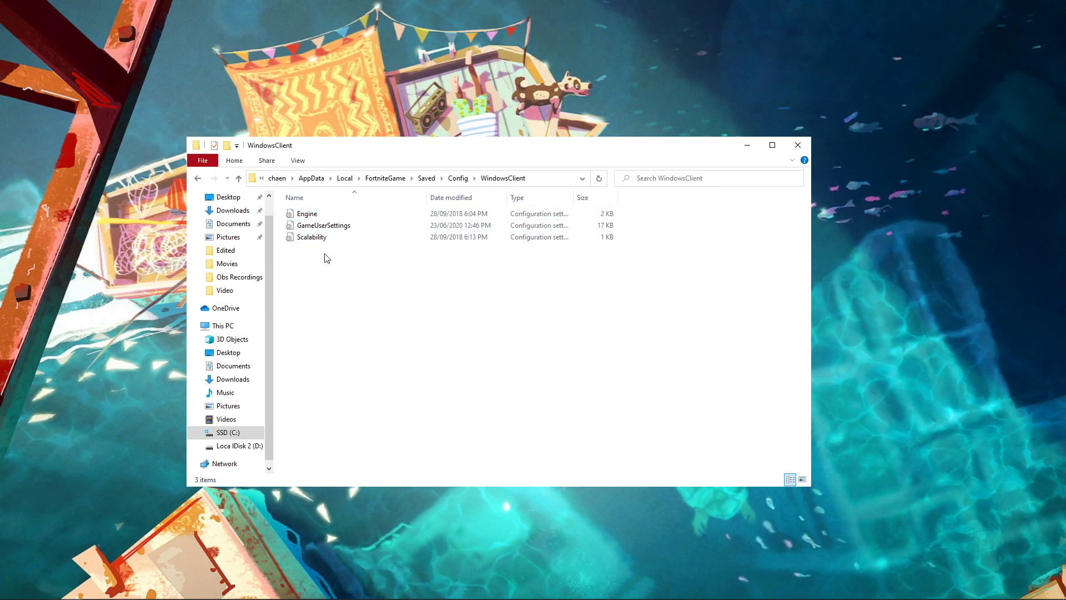
pyautogui.doubleClick(349, 229)
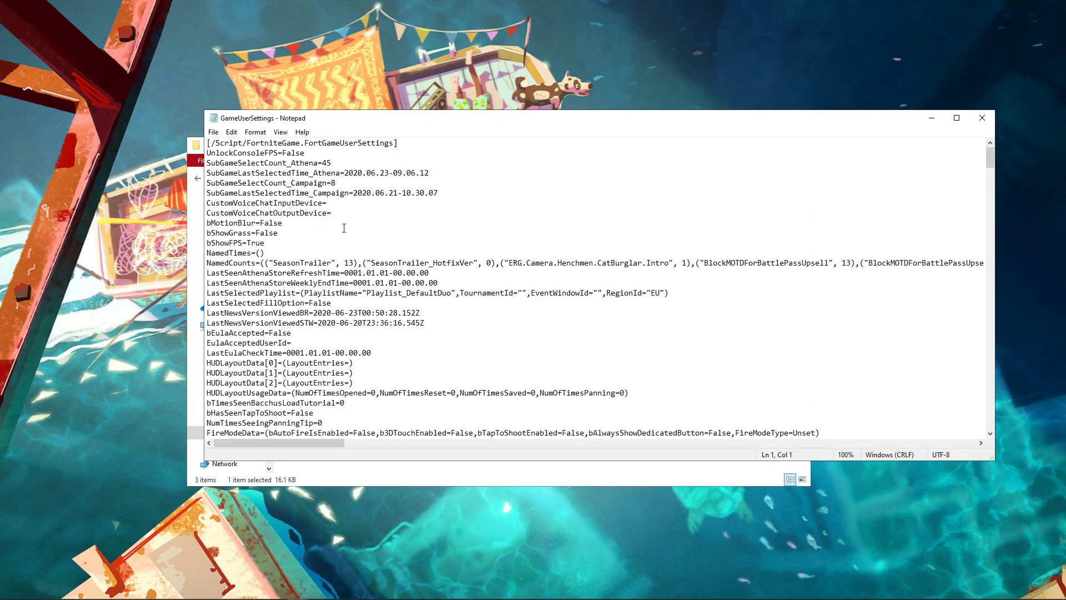
# - Save GameUserSettings with the [ScalabilityGroups] sg. quality values mostly set to 0
pyautogui.scroll(-20, 336, 226)
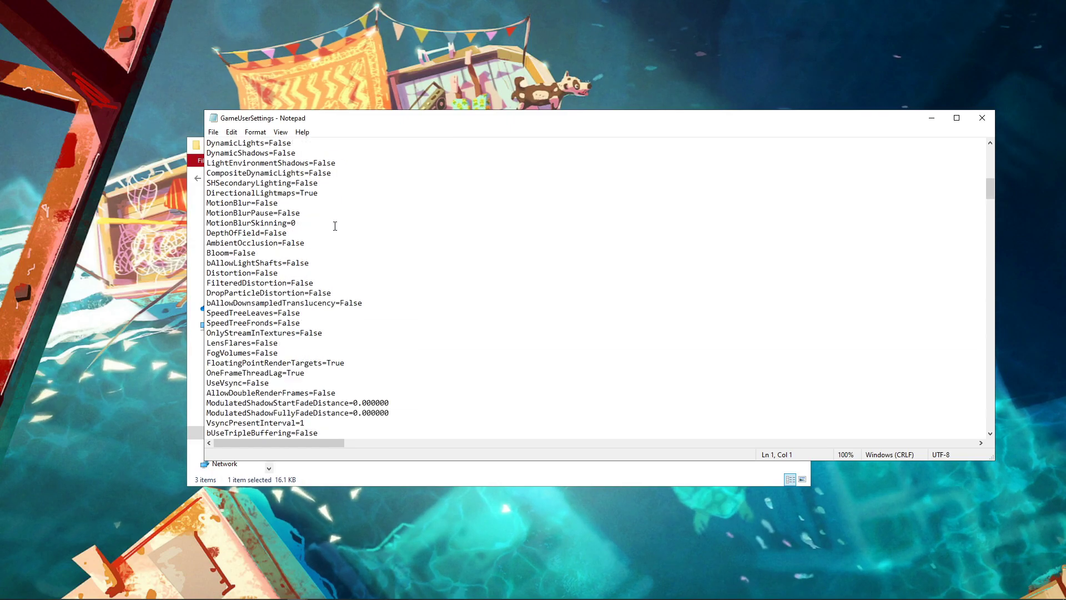
pyautogui.scroll(-20, 335, 226)
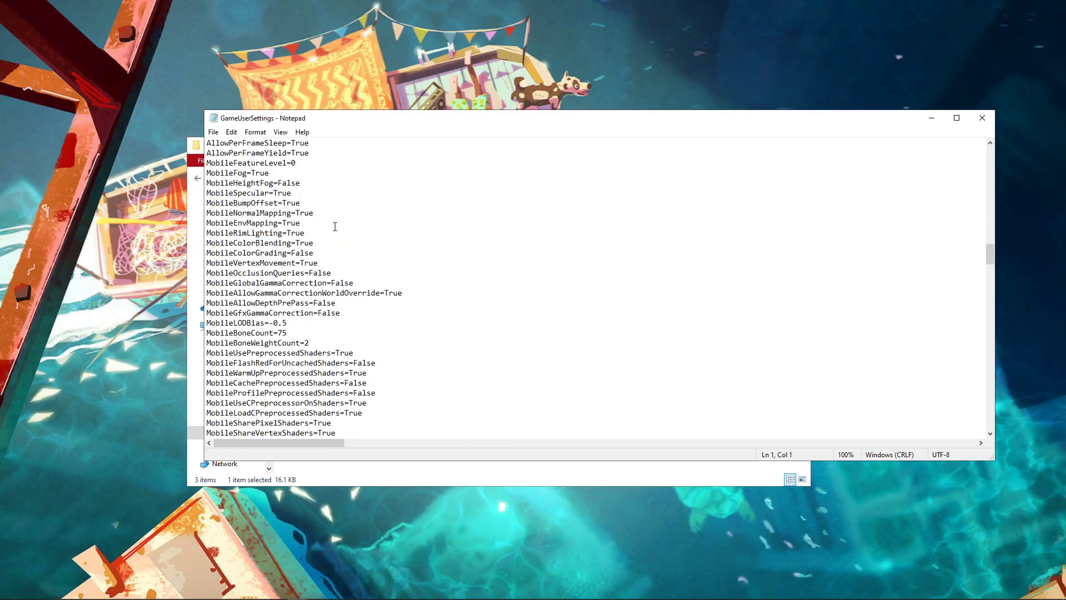
pyautogui.scroll(-15, 332, 233)
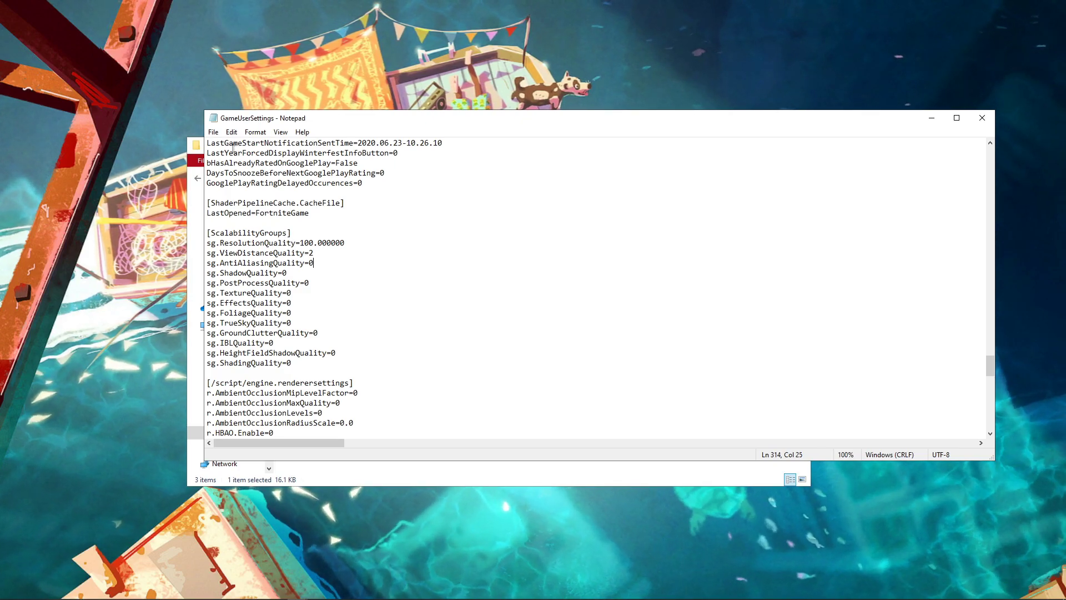
pyautogui.click(215, 133)
pyautogui.click(251, 180)
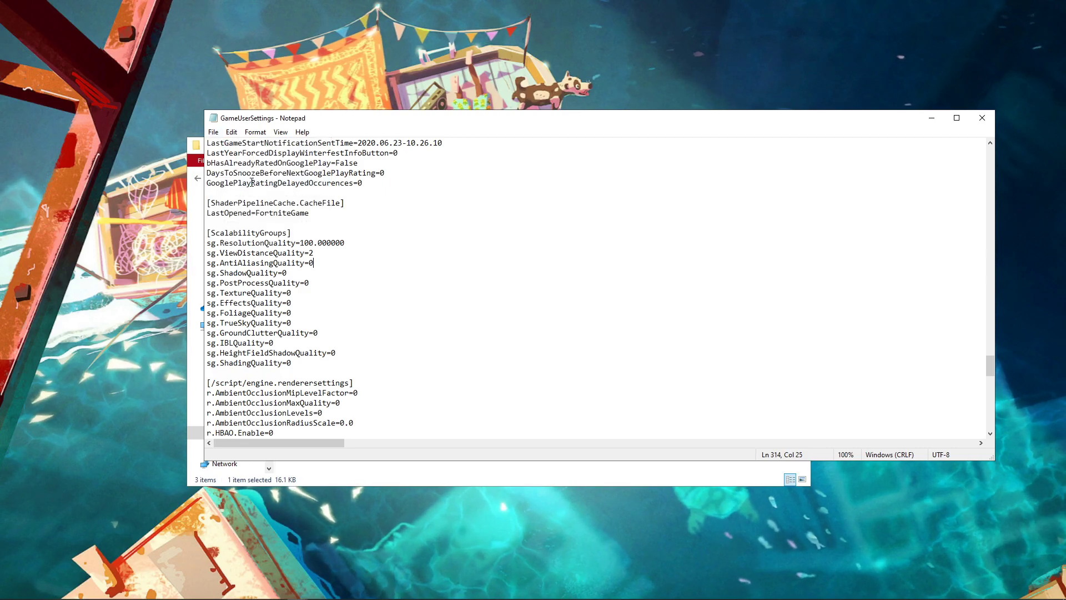
# - Close Notepad and the WindowsClient folder window
pyautogui.click(983, 118)
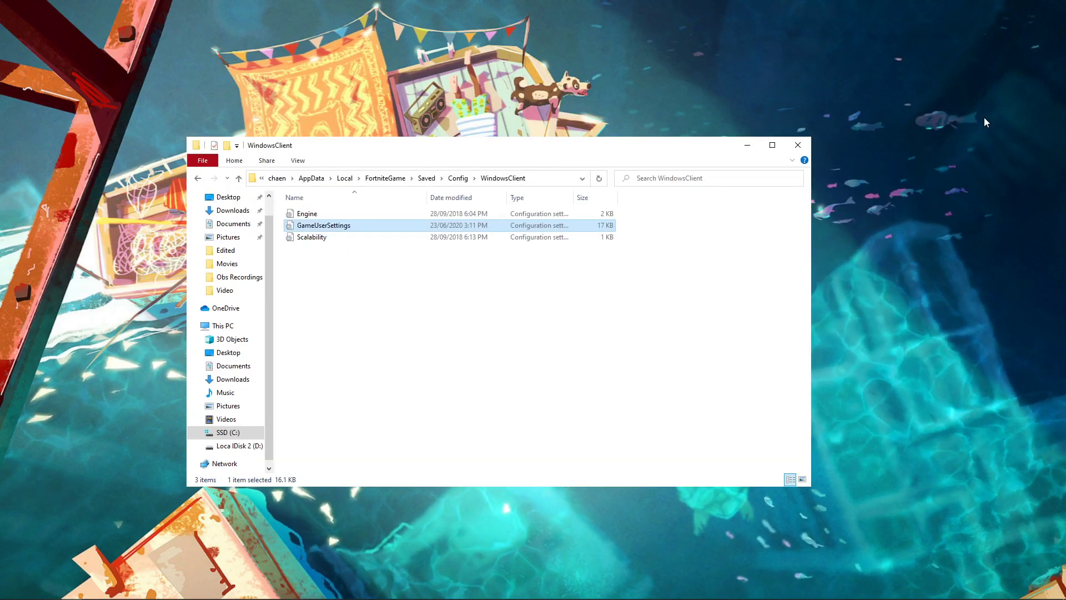
pyautogui.click(804, 146)
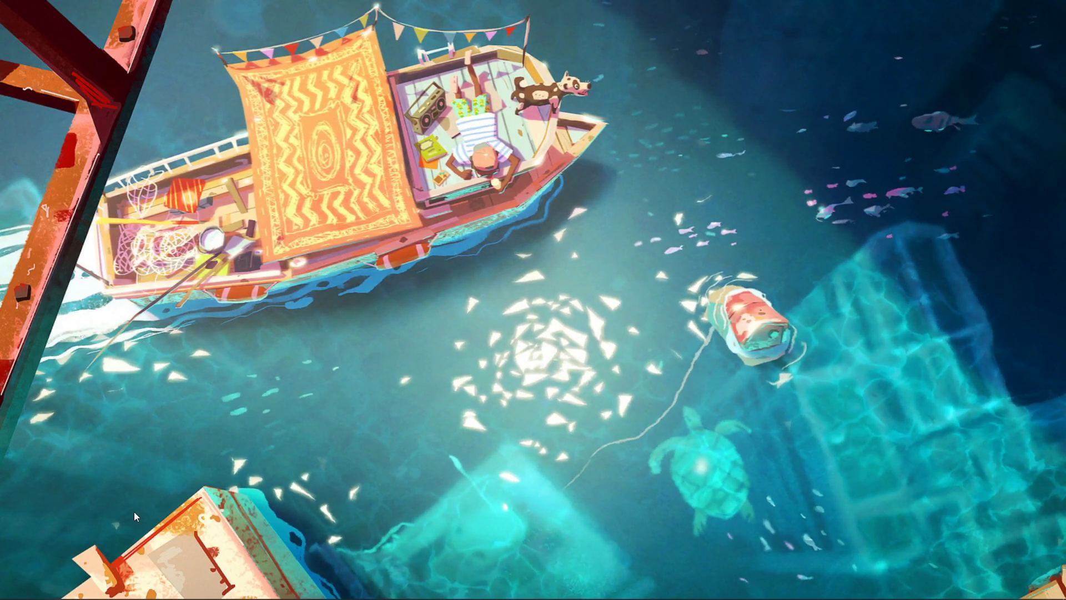
pyautogui.click(30, 591)
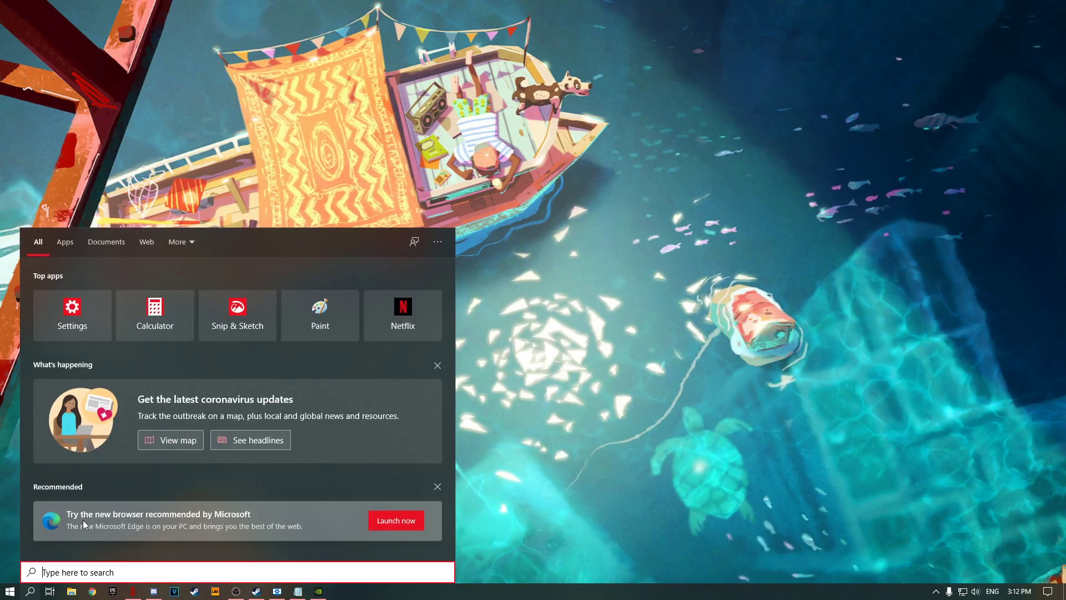
# - Show the additional power plans in Power Options and select the powercfg -duplicatescheme line in Notepad
pyautogui.write('power plan')
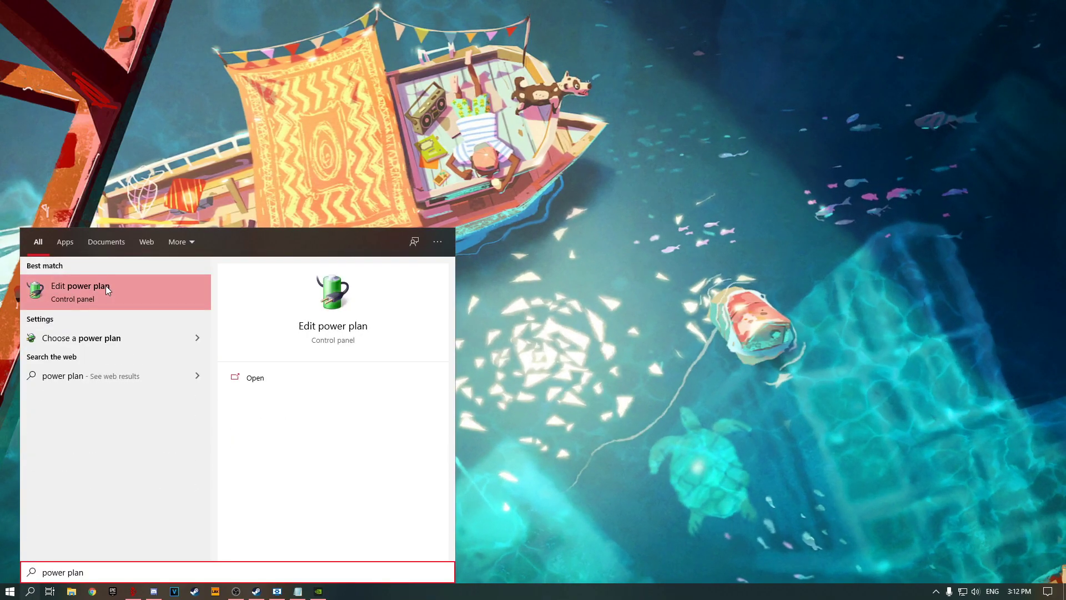
pyautogui.click(97, 295)
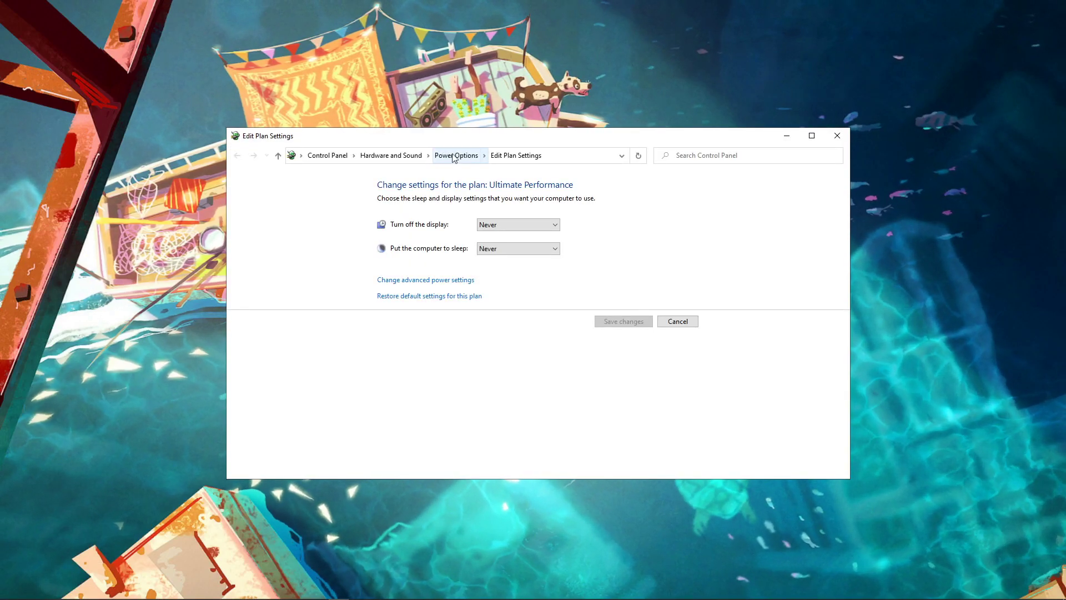
pyautogui.click(454, 155)
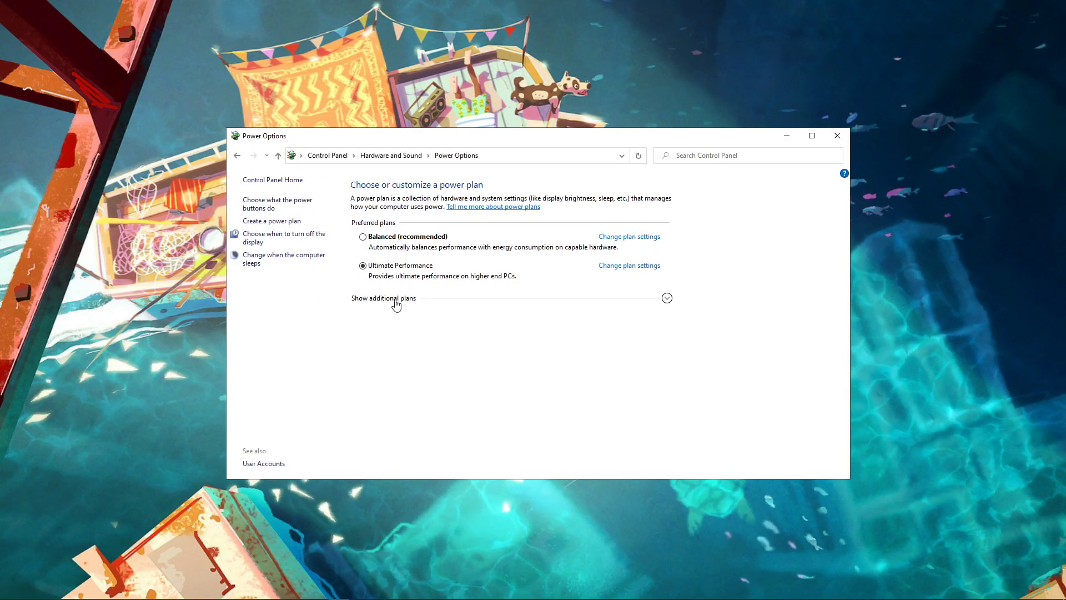
pyautogui.click(667, 298)
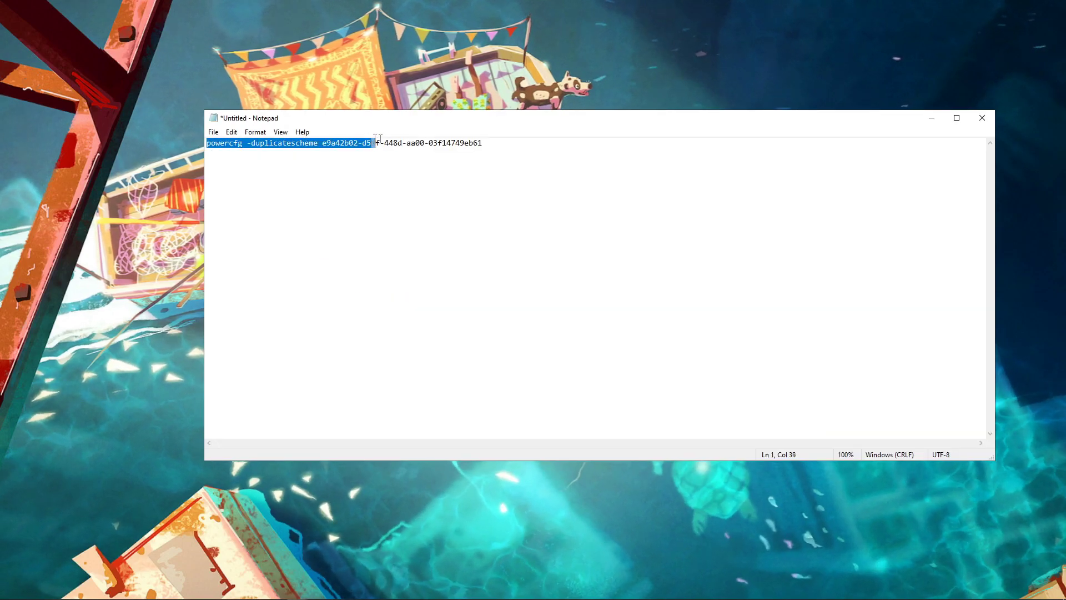
pyautogui.moveTo(378, 139); pyautogui.dragTo(486, 140)
pyautogui.hotkey('ctrl', 'c')
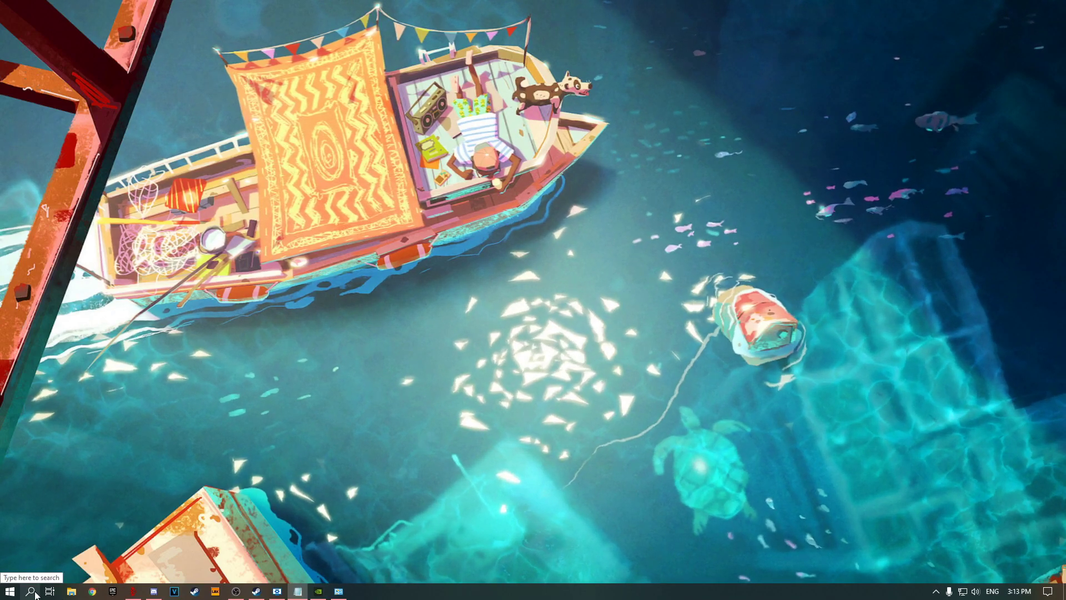
# - Run the pasted powercfg -duplicatescheme command in Command Prompt, then close Power Options
pyautogui.click(31, 595)
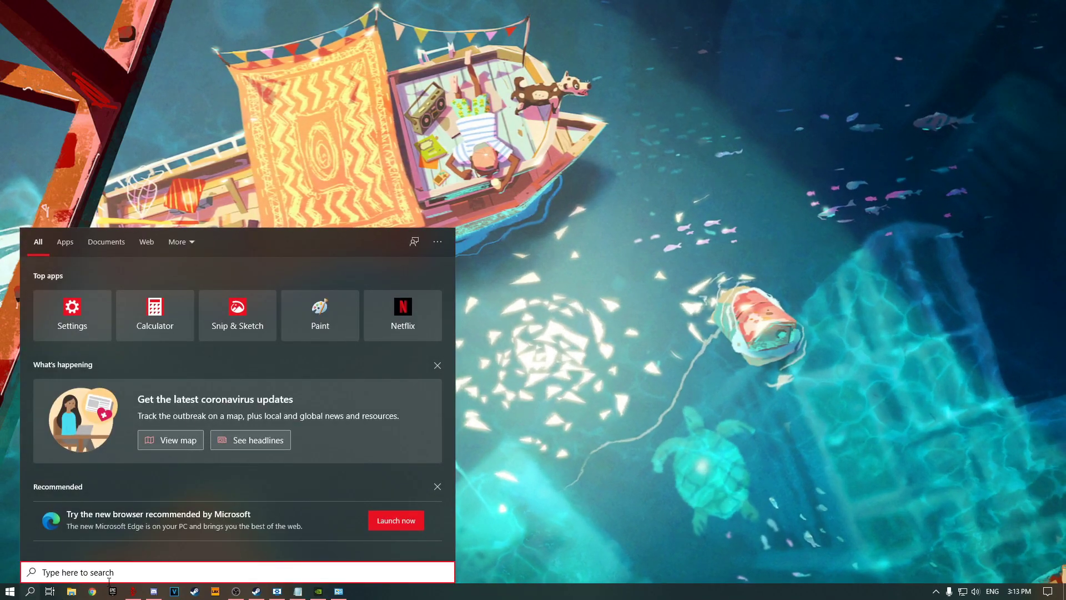
pyautogui.write('cmd')
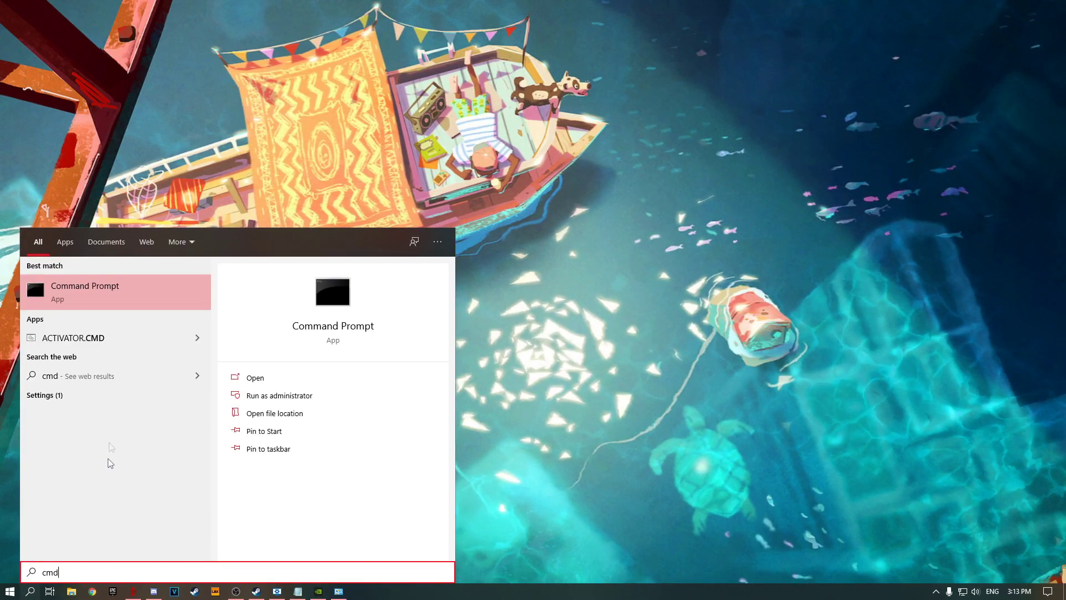
pyautogui.click(118, 299)
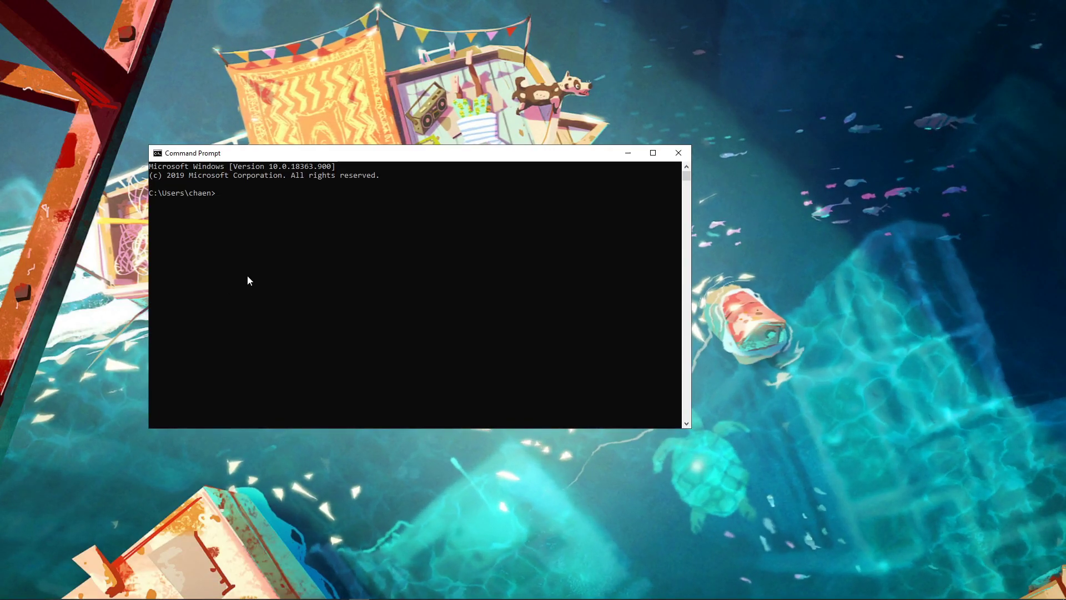
pyautogui.hotkey('ctrl', 'v')
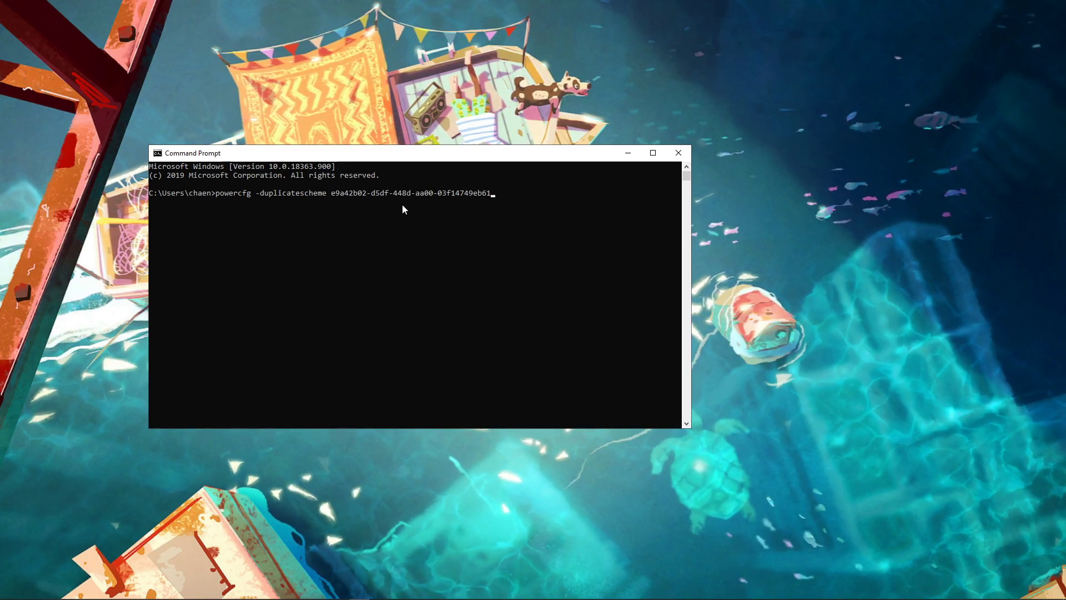
pyautogui.press('Return')
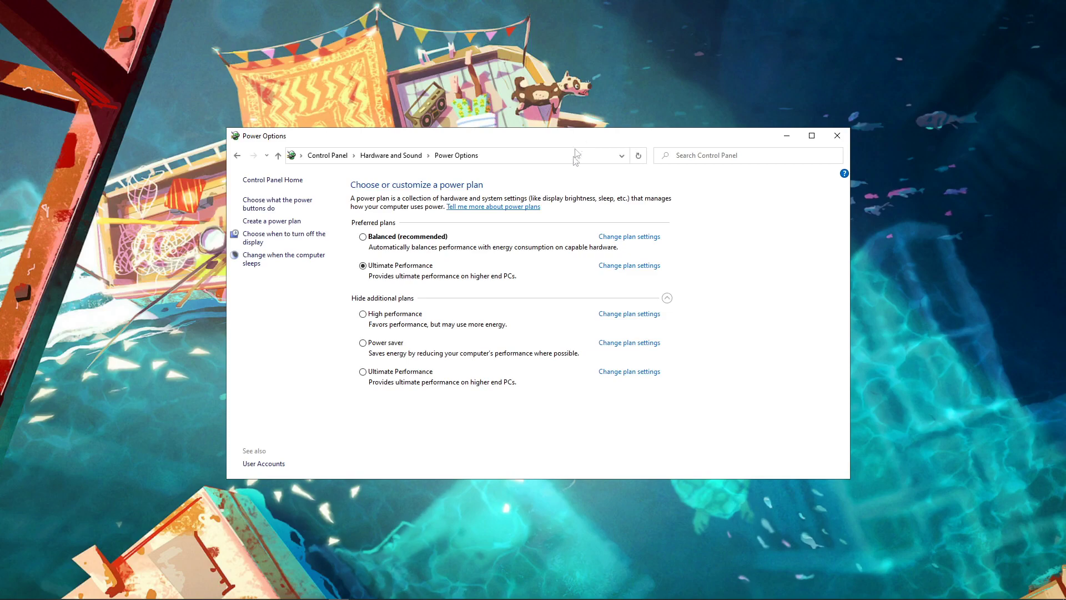
pyautogui.click(837, 135)
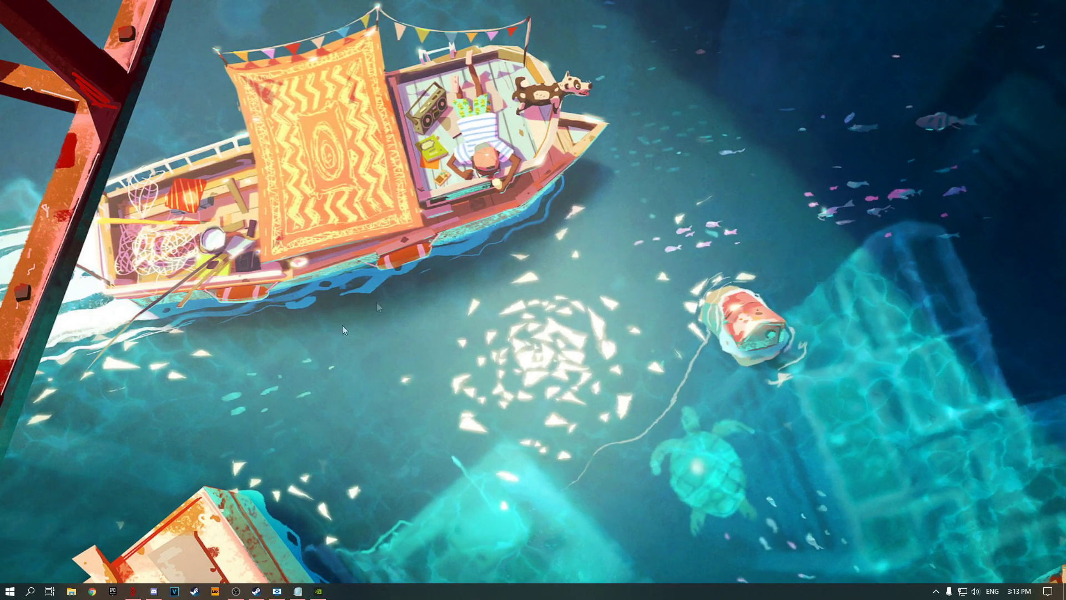
# - Download MBSetup.exe from malwarebytes.com in Chrome and start the Malwarebytes installer
pyautogui.click(93, 591)
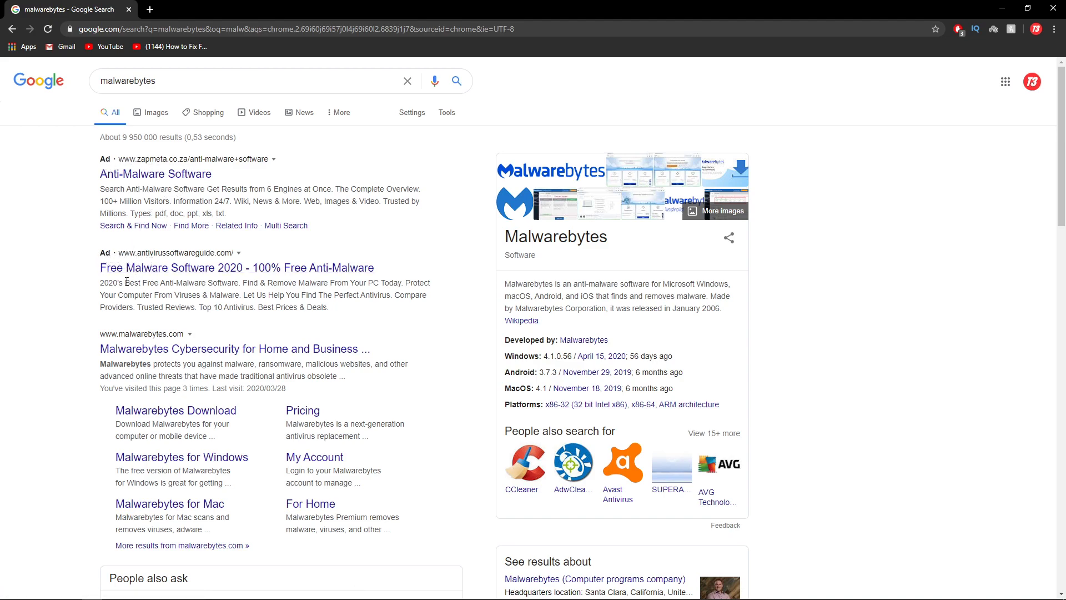
pyautogui.click(198, 351)
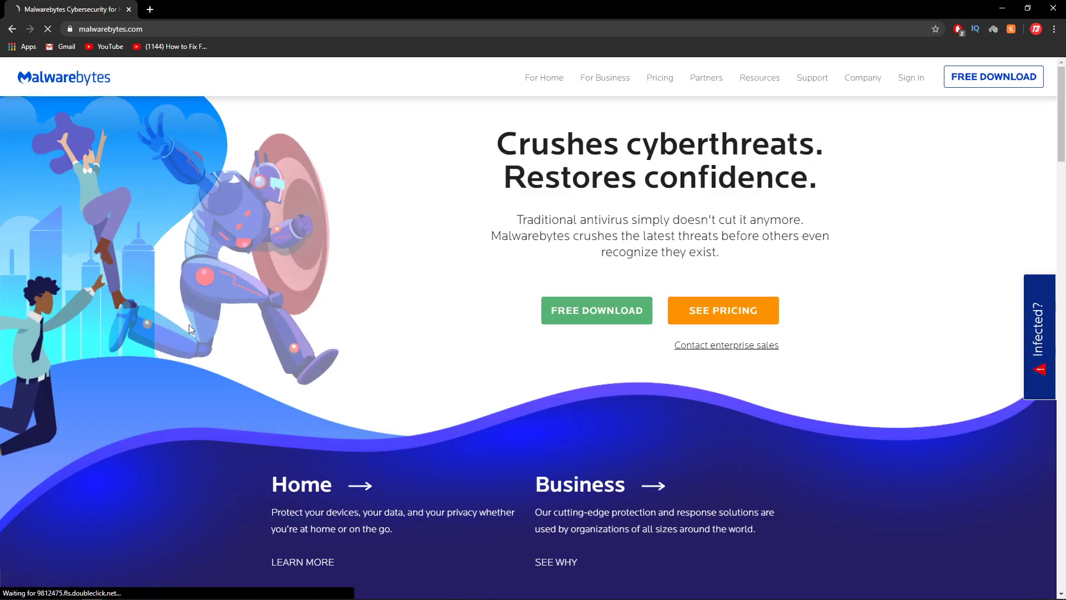
pyautogui.click(623, 313)
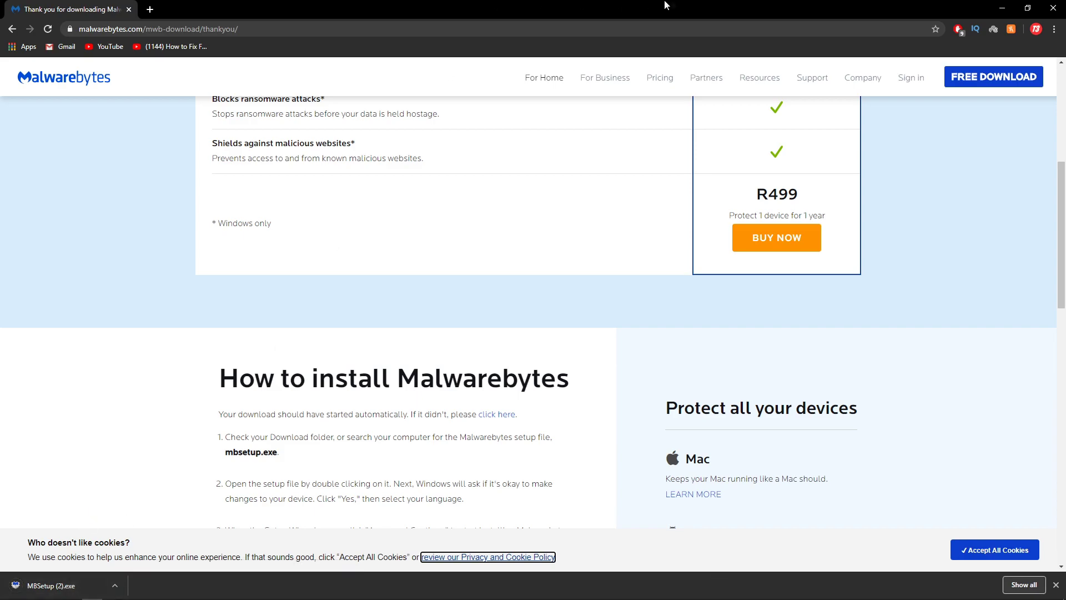
pyautogui.click(56, 585)
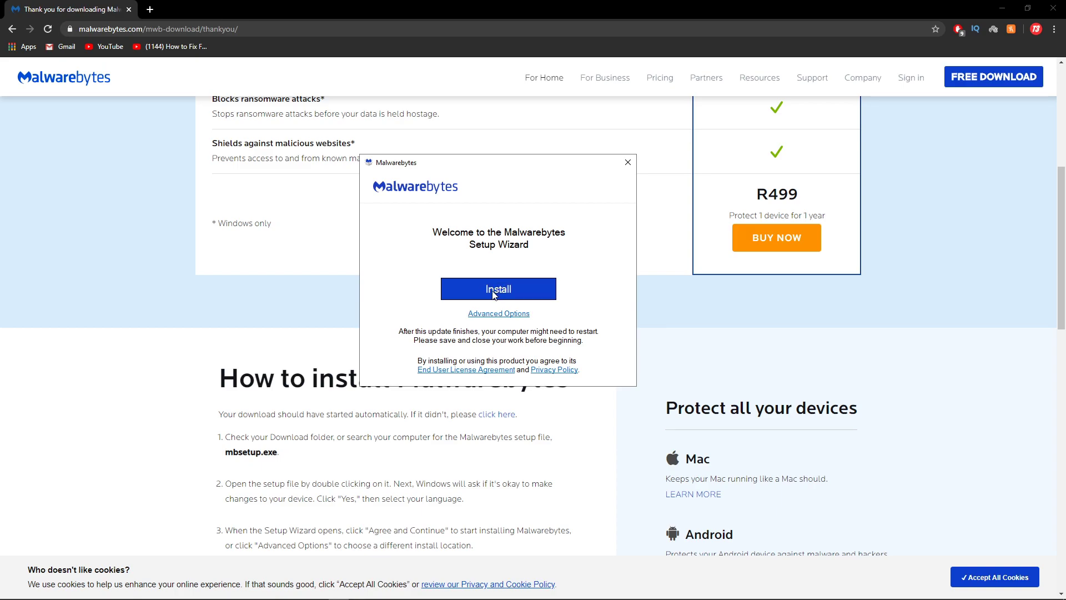
pyautogui.click(494, 289)
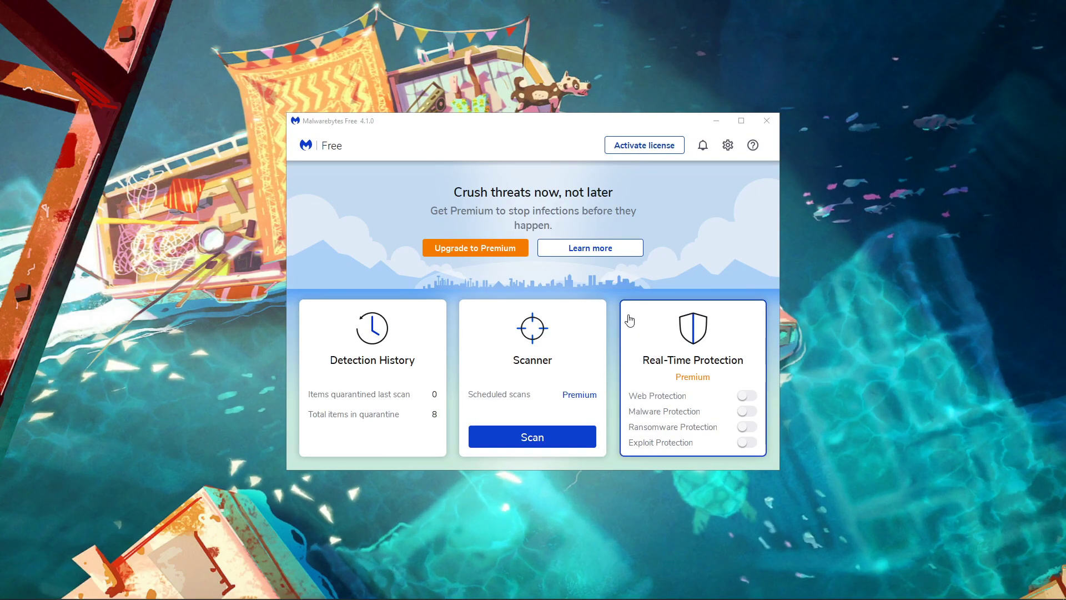
# - Run a Malwarebytes threat scan, which finds 0 threats in 282,464 items, then close it
pyautogui.click(535, 435)
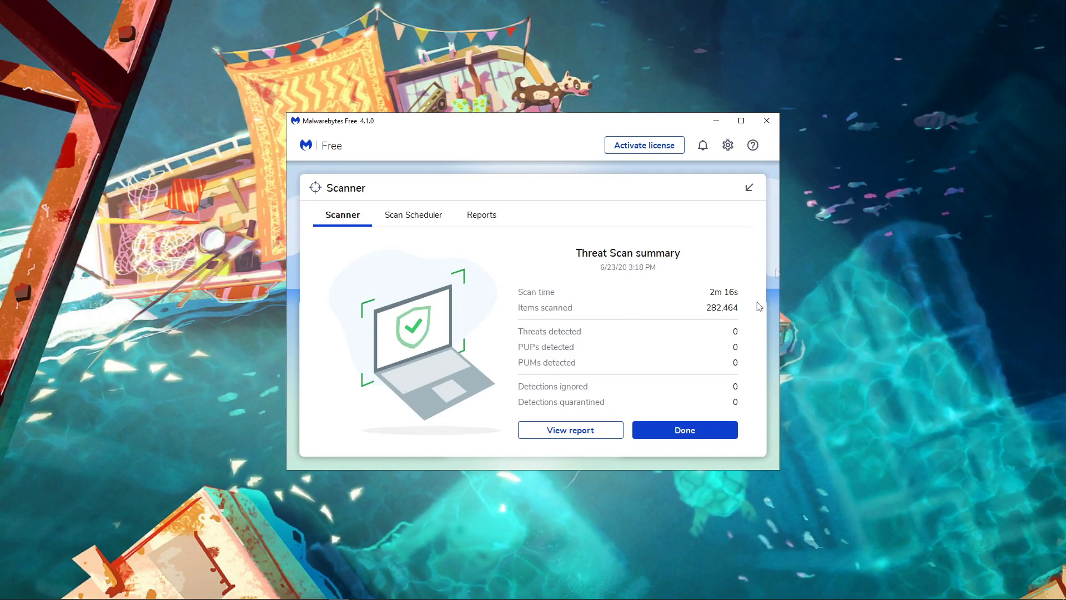
pyautogui.click(767, 121)
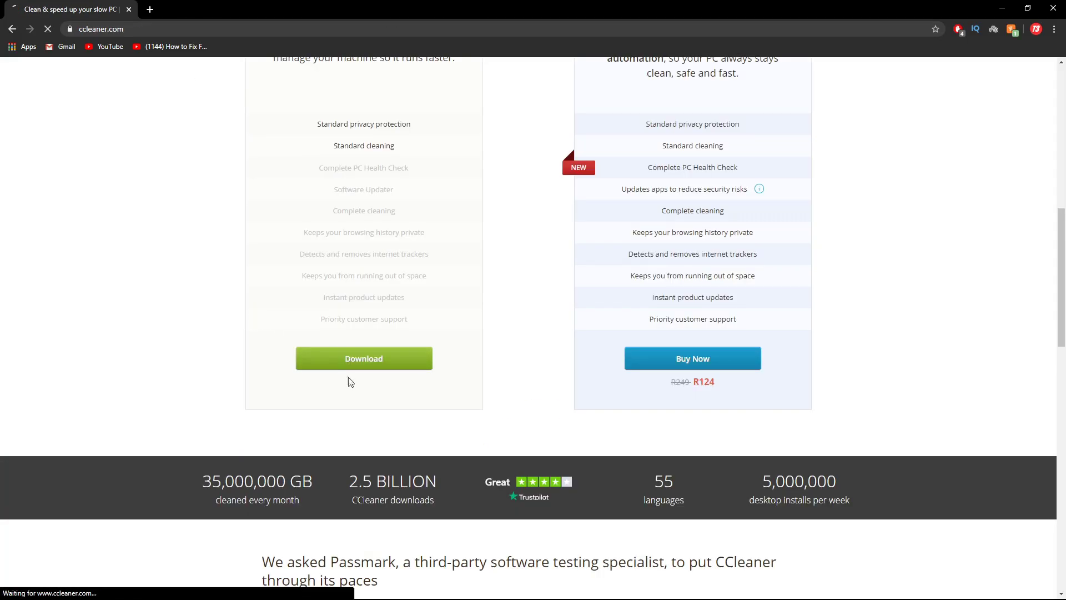
pyautogui.scroll(-6, 114, 468)
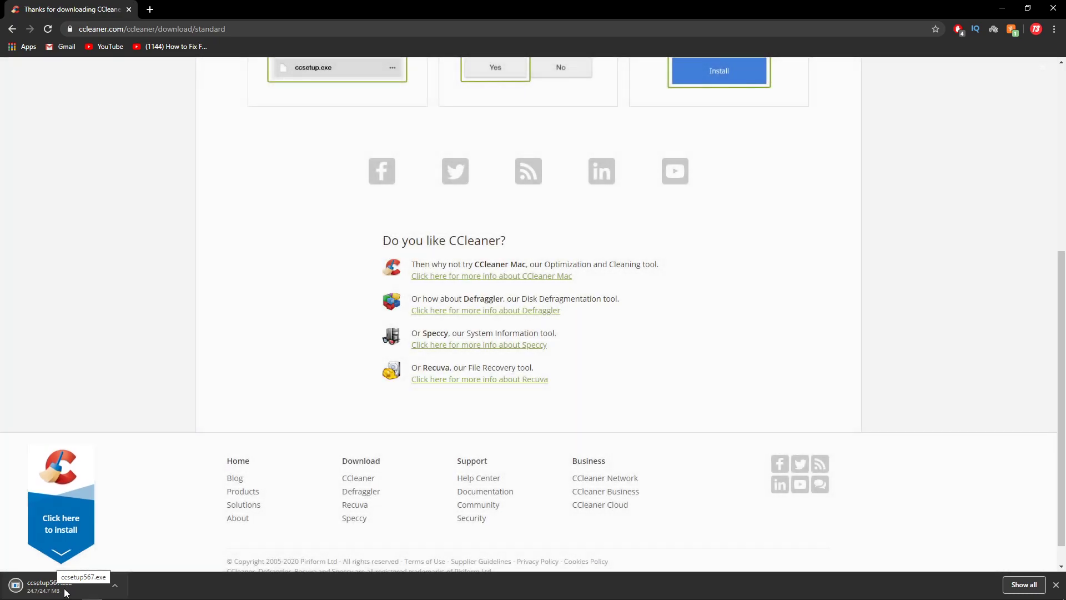
# - Download and run ccsetup567.exe from ccleaner.com, then restore Chrome to a smaller window
pyautogui.click(60, 588)
pyautogui.press('super+Down')
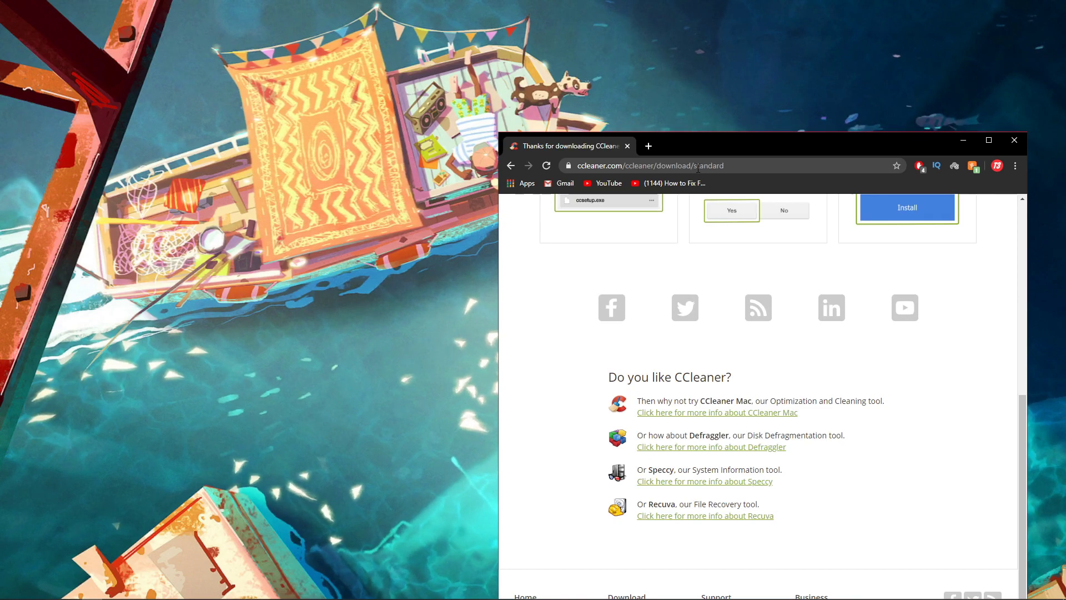
pyautogui.press('super+s')
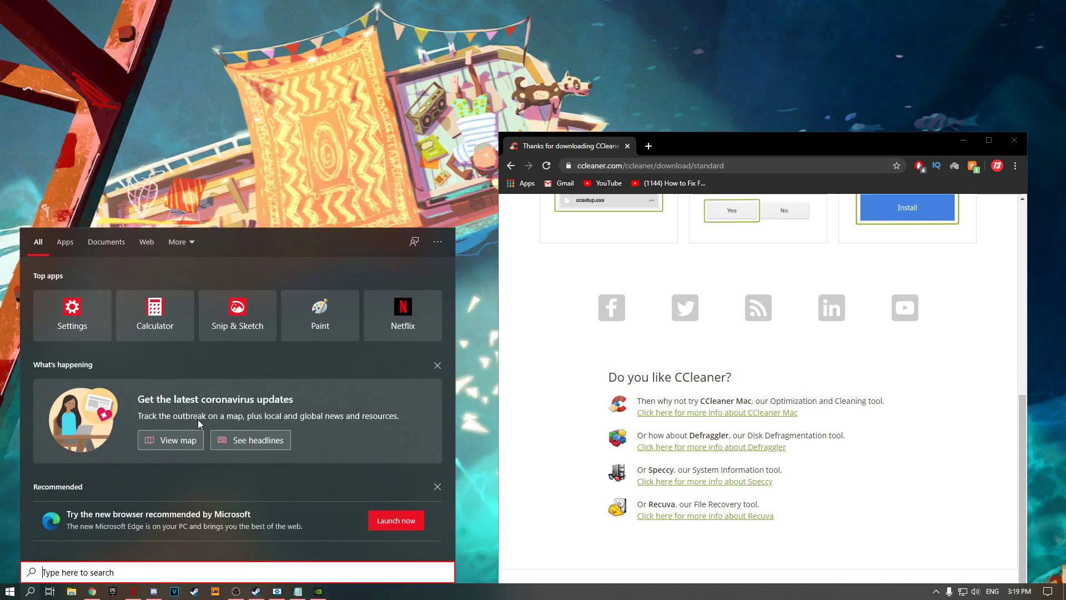
# - Launch CCleaner from search and skip through the Health Check introduction
pyautogui.write('ccleaner')
pyautogui.press('Return')
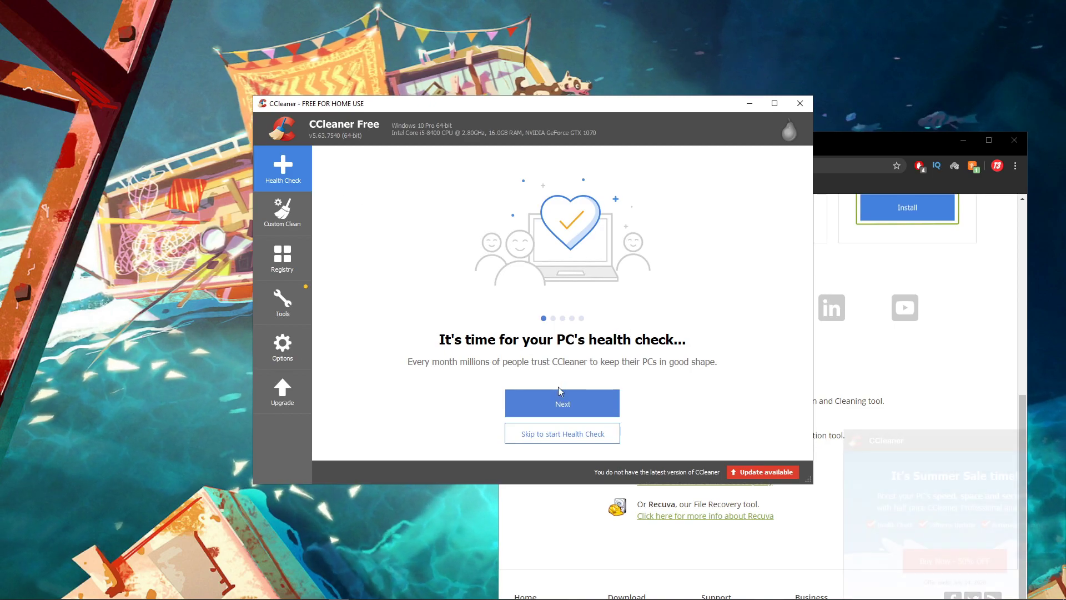
pyautogui.click(562, 399)
pyautogui.click(562, 399)
pyautogui.click(562, 401)
pyautogui.click(562, 403)
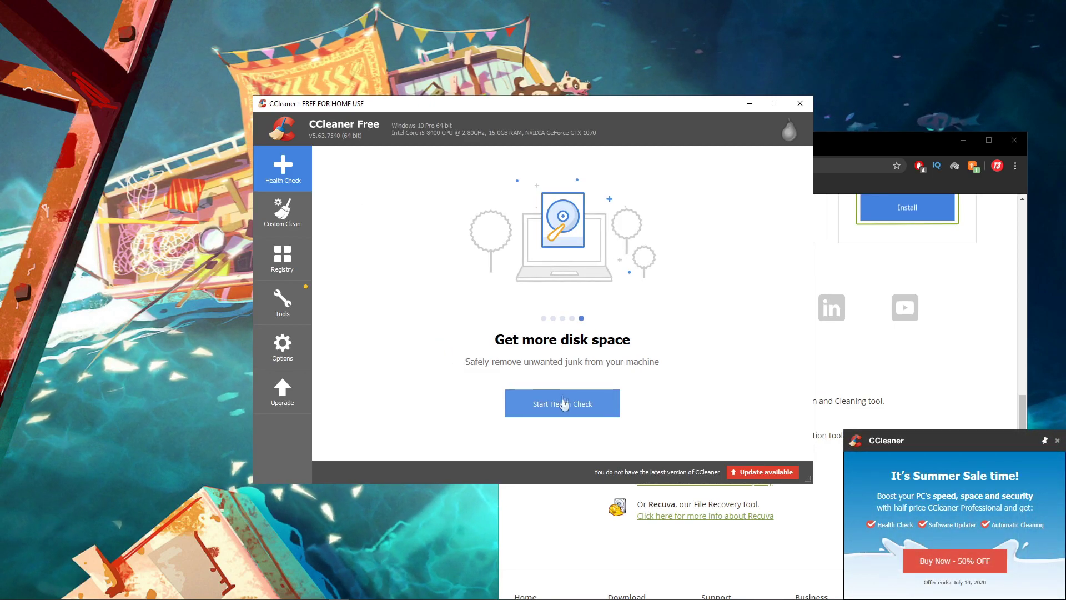
# - Run the Health Check, let it close Chrome, and remove 5916 trackers and 70.6 MB of junk
pyautogui.click(585, 409)
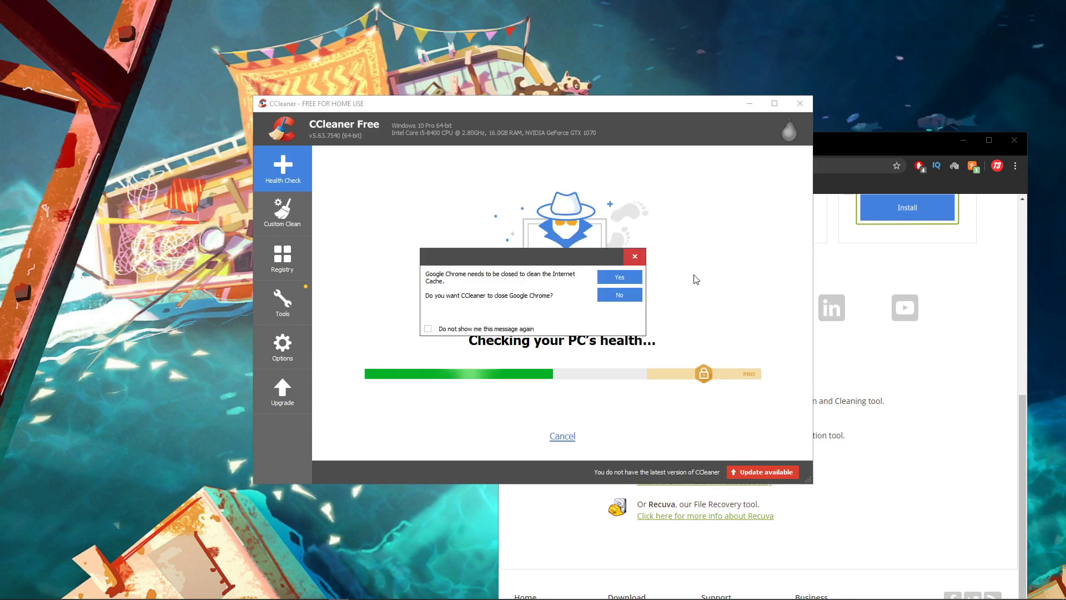
pyautogui.click(620, 276)
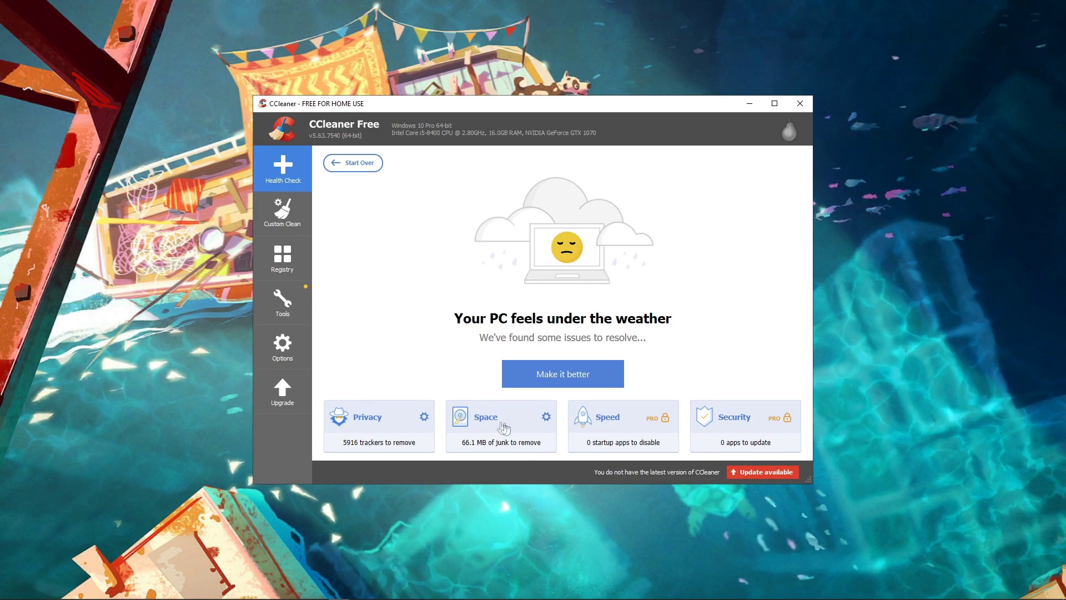
pyautogui.click(538, 379)
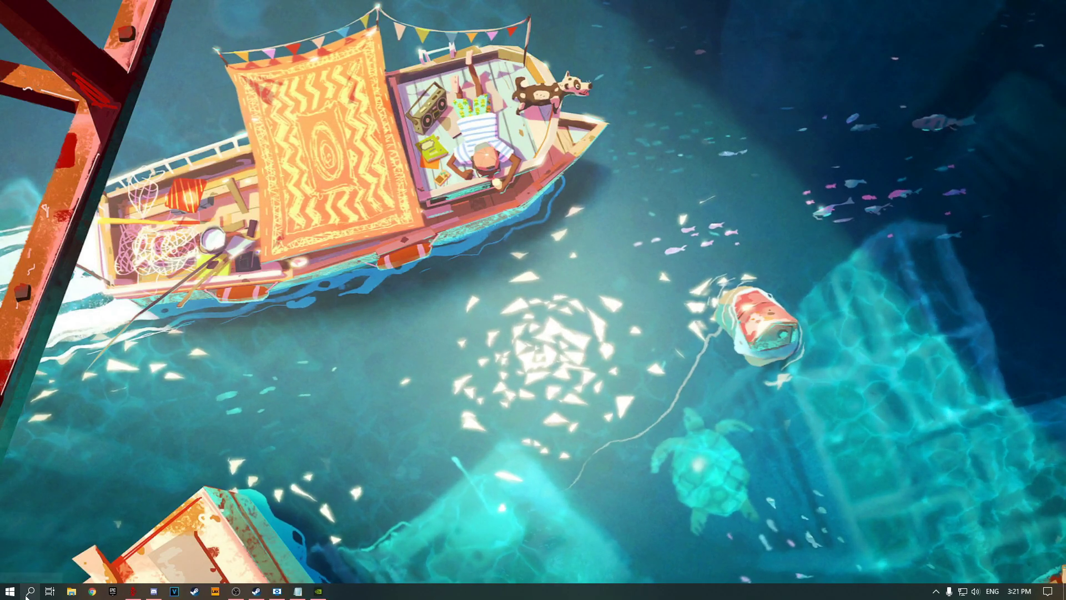
# - Open the Background apps page in Settings by searching 'back'
pyautogui.click(30, 591)
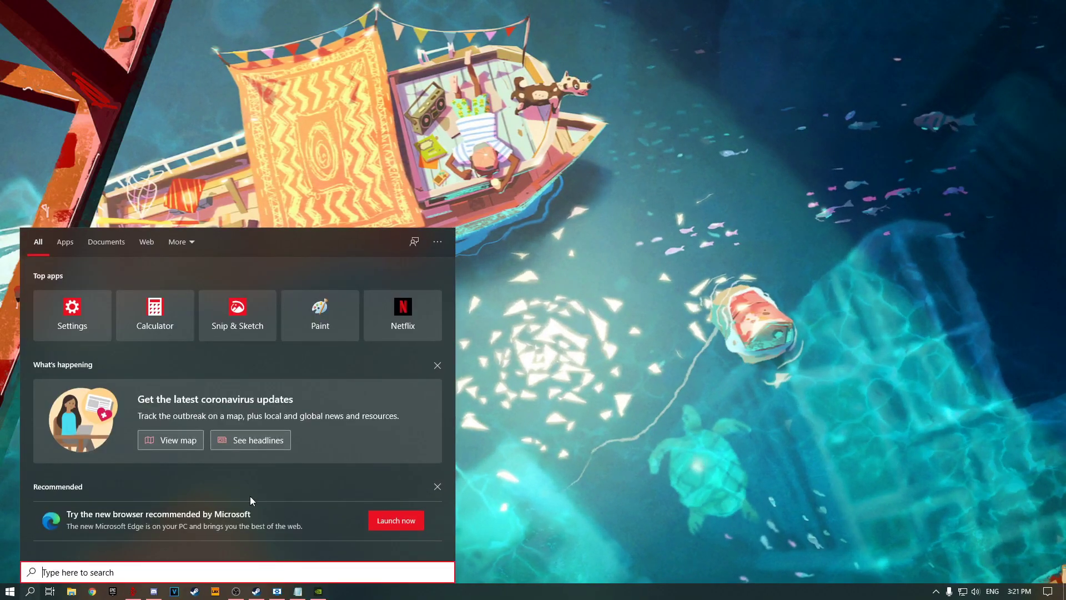
pyautogui.write('settin g')
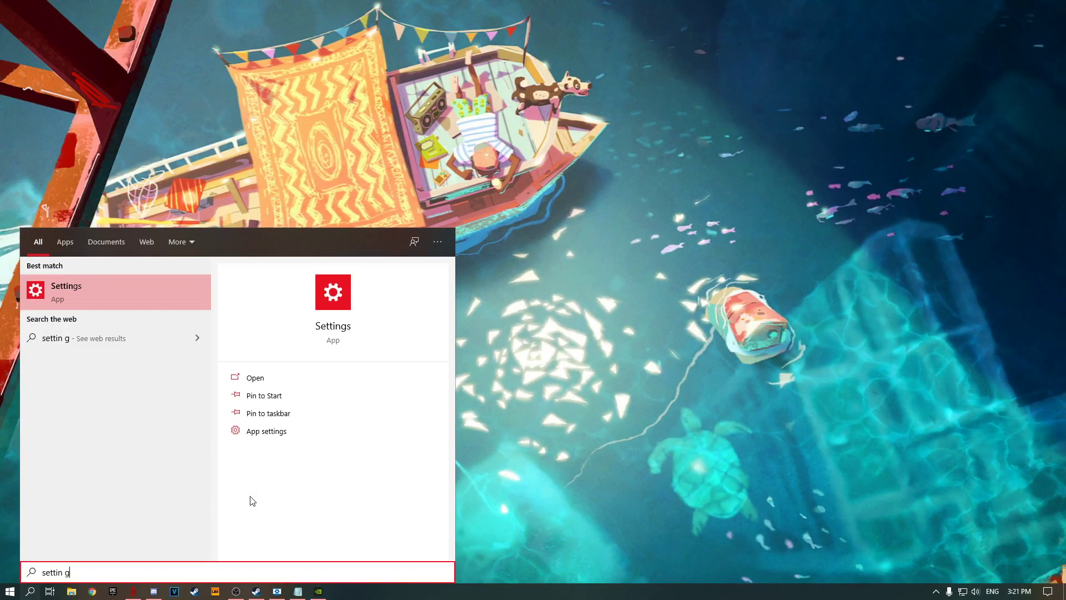
pyautogui.press('Return')
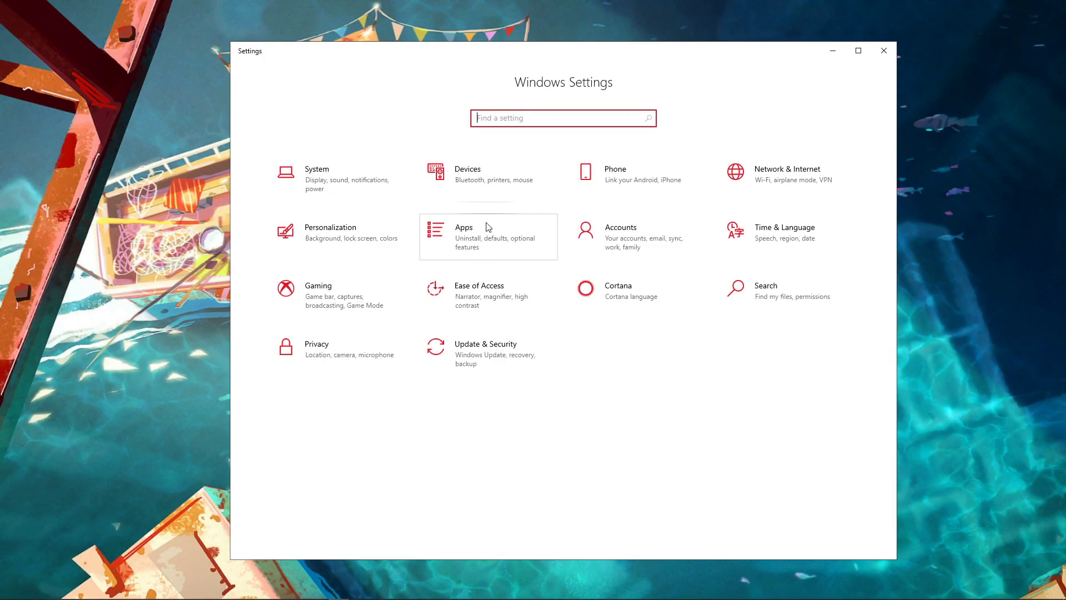
pyautogui.click(542, 119)
pyautogui.write('back')
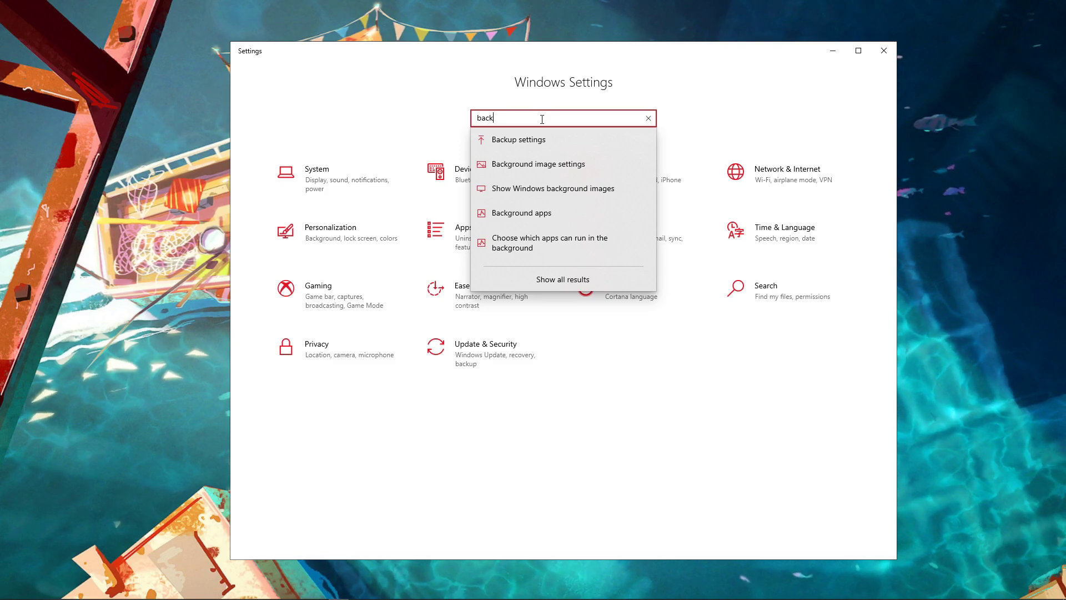
pyautogui.click(521, 213)
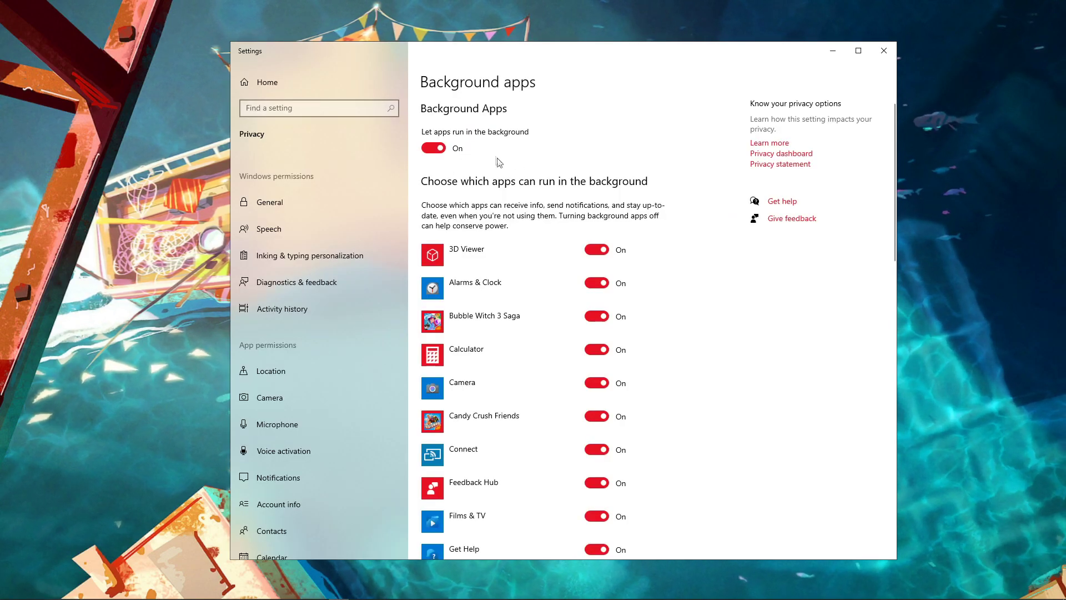
# - Switch 'Let apps run in the background' Off and close Settings
pyautogui.scroll(-5, 580, 345)
pyautogui.scroll(5, 575, 355)
pyautogui.scroll(-10, 583, 350)
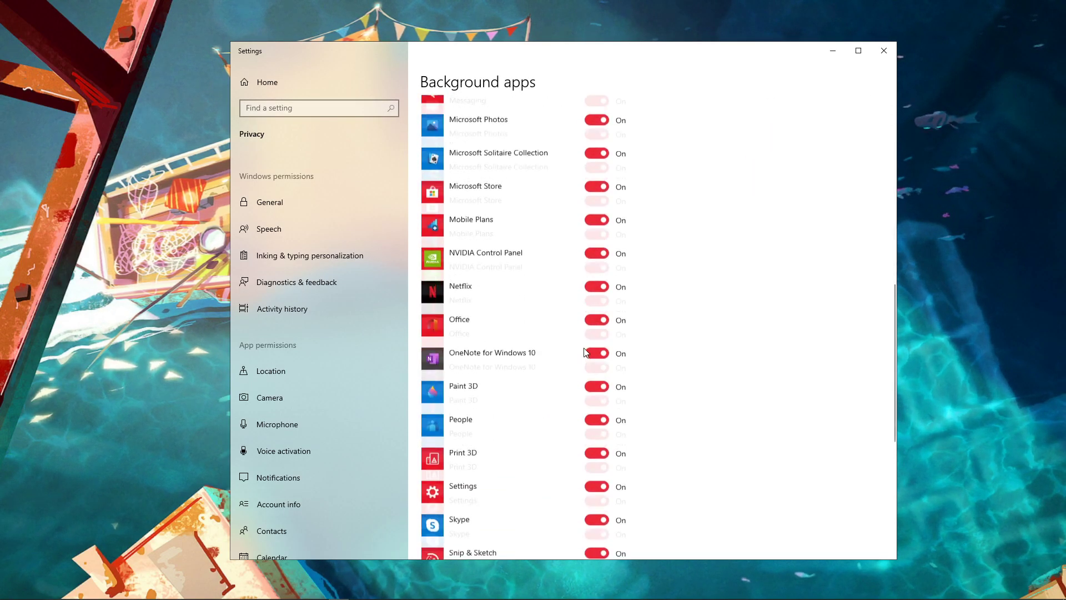
pyautogui.scroll(10, 588, 349)
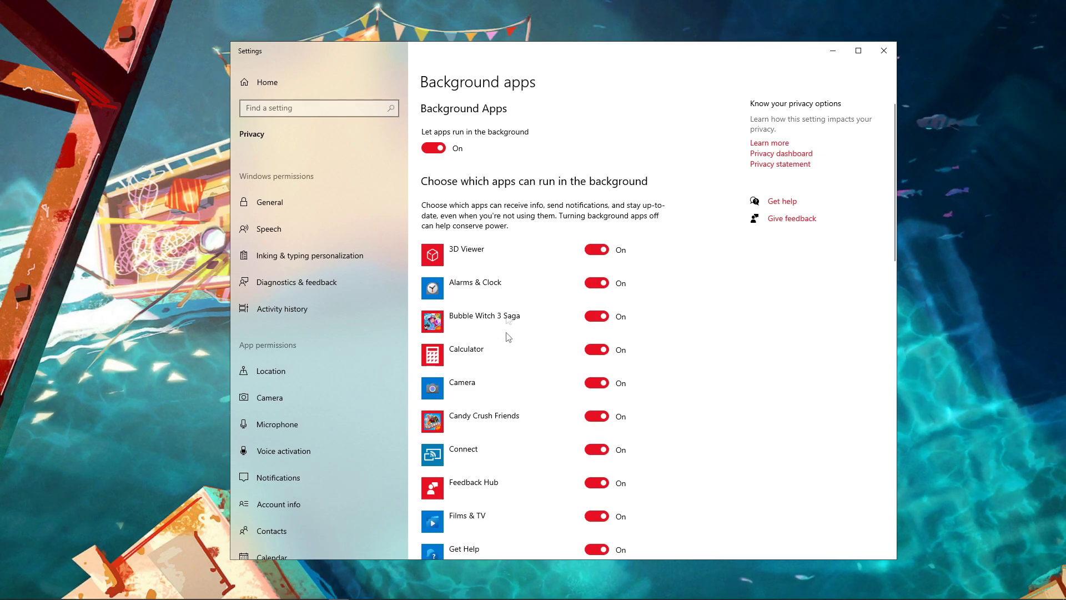
pyautogui.click(440, 149)
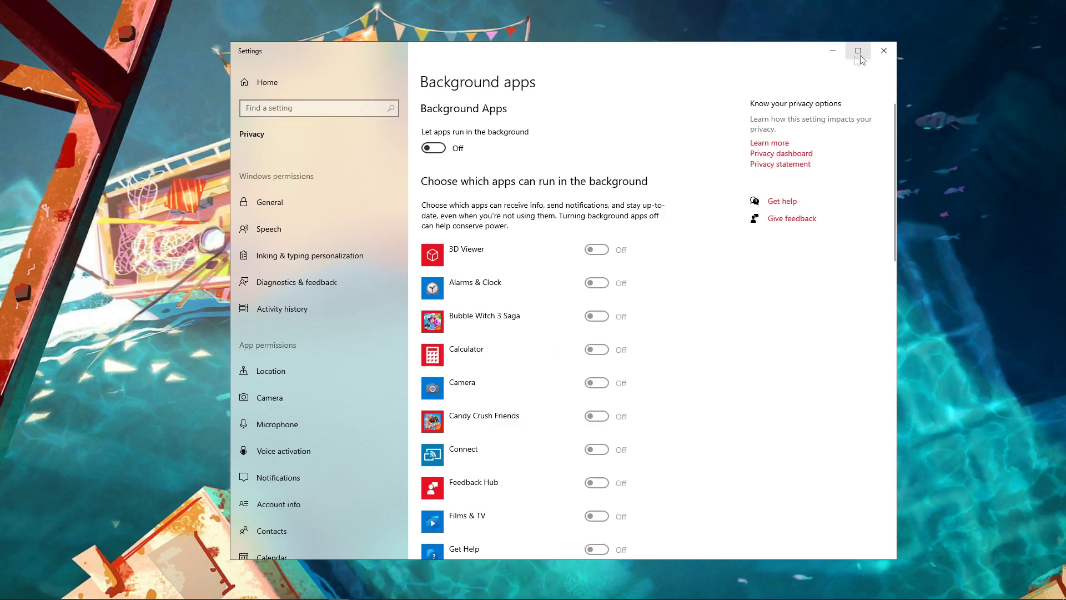
pyautogui.click(885, 51)
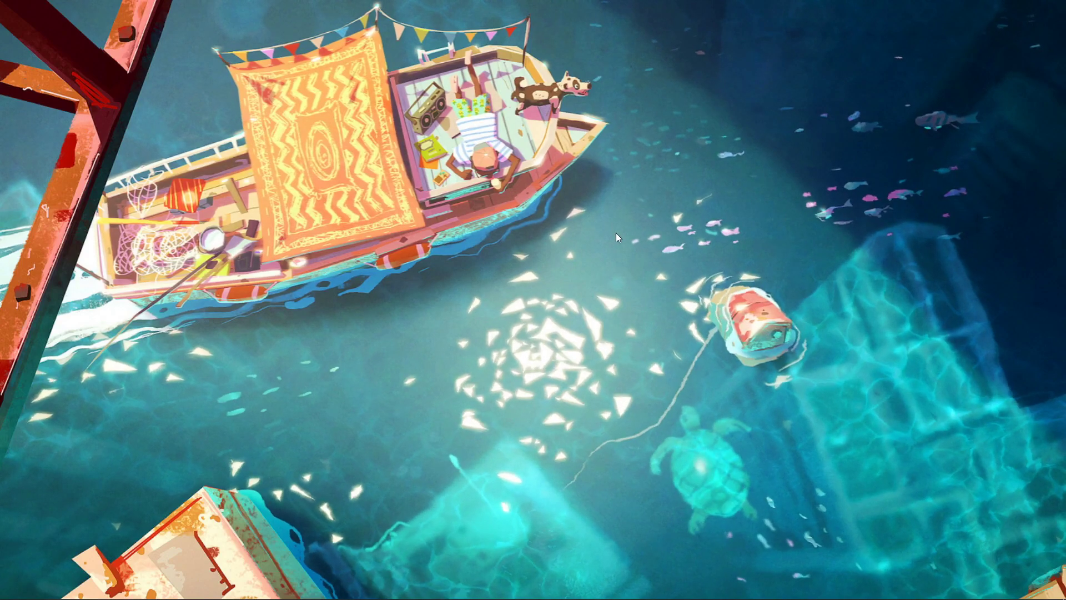